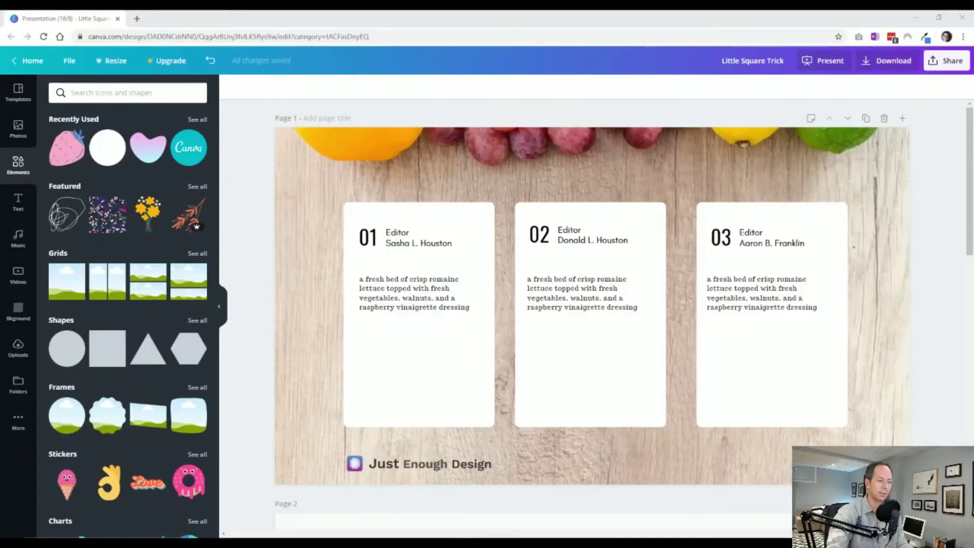
- Select all three editor cards and apply Position > Space evenly > Horizontally
{"action": "left_click", "coordinate": [437, 392]}
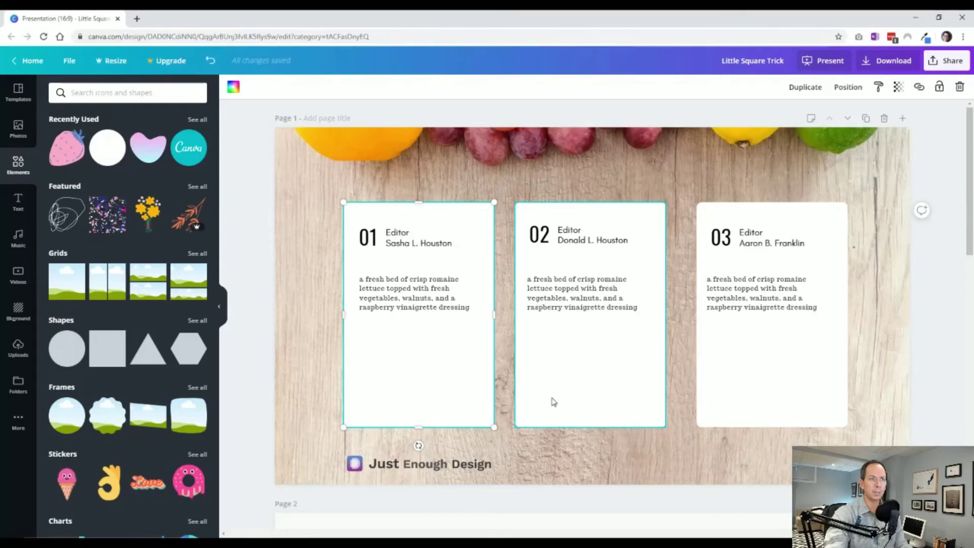
{"action": "left_click", "coordinate": [555, 400], "text": "shift"}
{"action": "left_click", "coordinate": [731, 392], "text": "shift"}
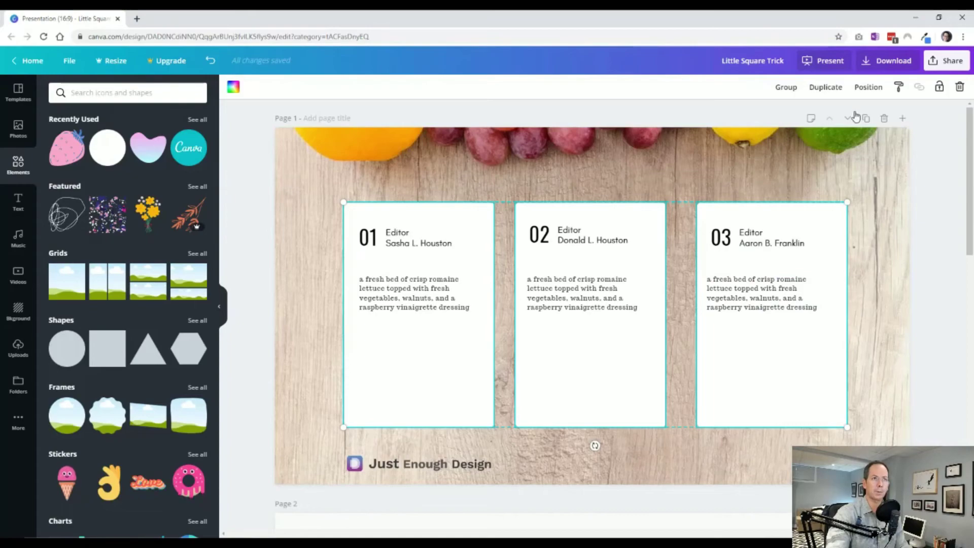
{"action": "left_click", "coordinate": [865, 90]}
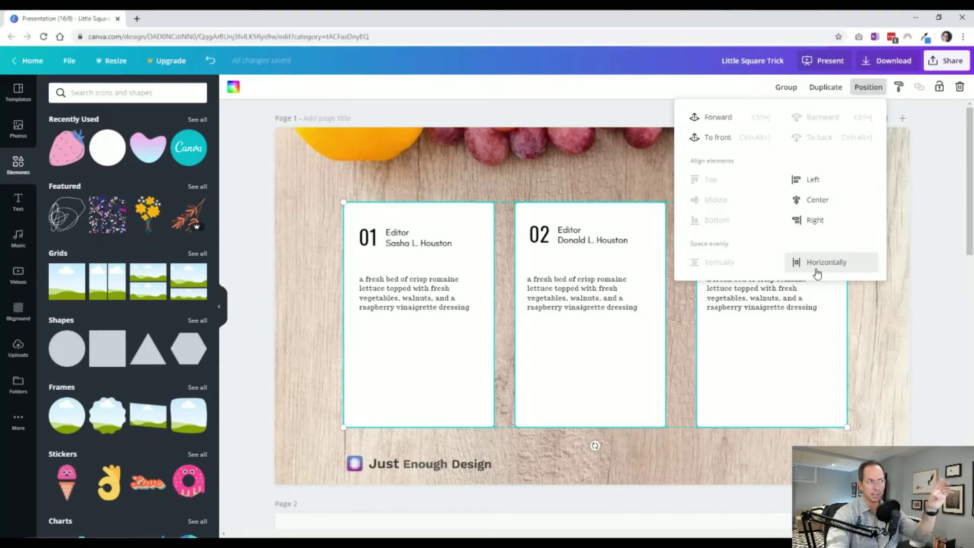
{"action": "left_click", "coordinate": [812, 436]}
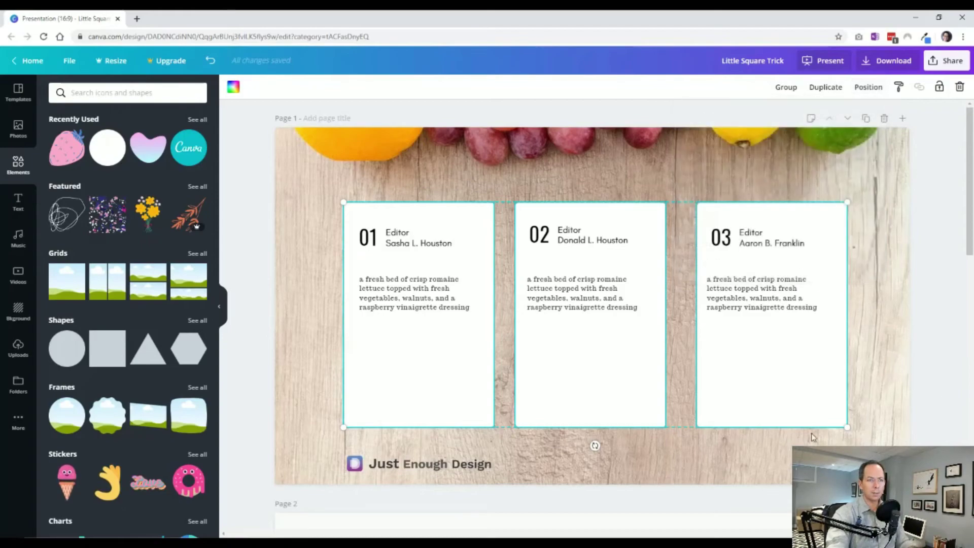
{"action": "left_click", "coordinate": [460, 474]}
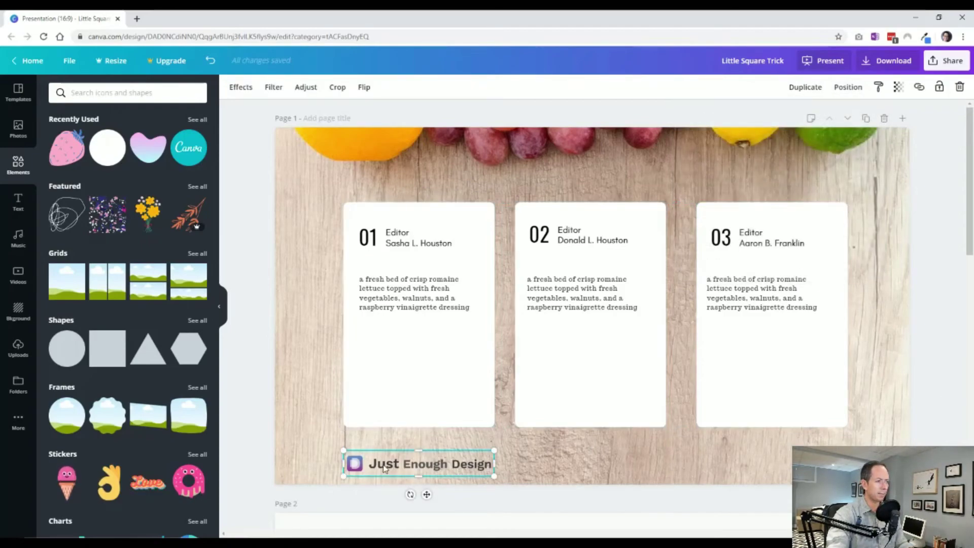
{"action": "left_click_drag", "start_coordinate": [384, 468], "coordinate": [378, 388]}
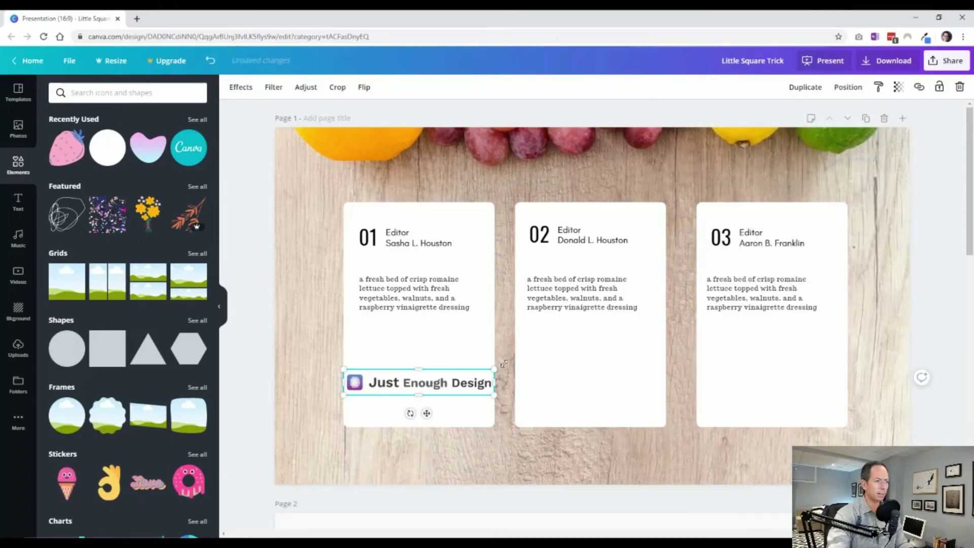
{"action": "left_click_drag", "start_coordinate": [496, 370], "coordinate": [584, 353]}
{"action": "left_click", "coordinate": [245, 433]}
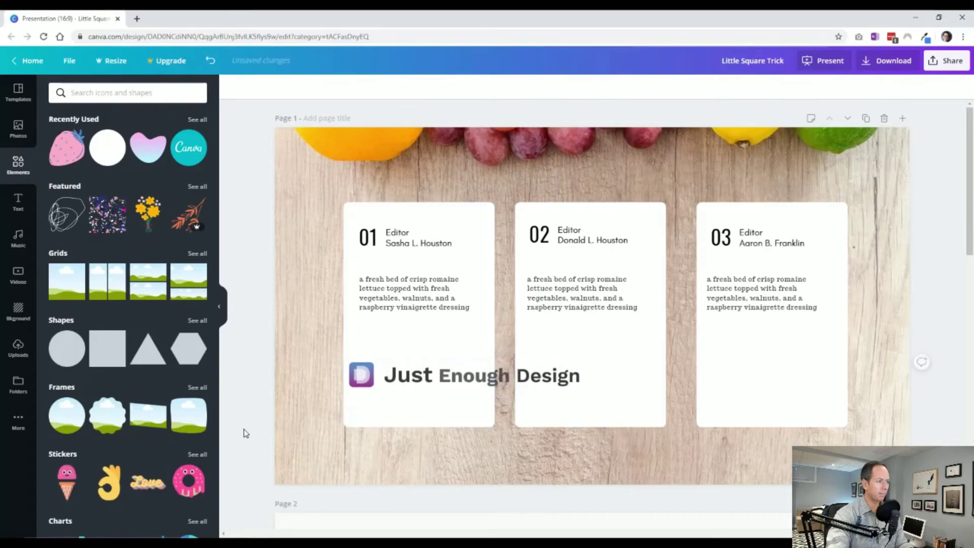
{"action": "left_click", "coordinate": [388, 378]}
{"action": "left_click", "coordinate": [378, 411], "text": "shift"}
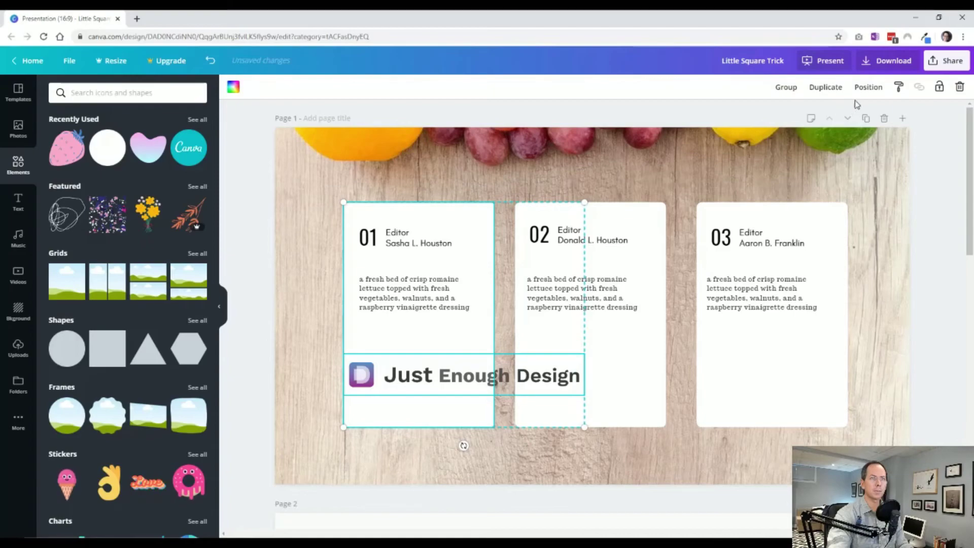
{"action": "left_click", "coordinate": [868, 89]}
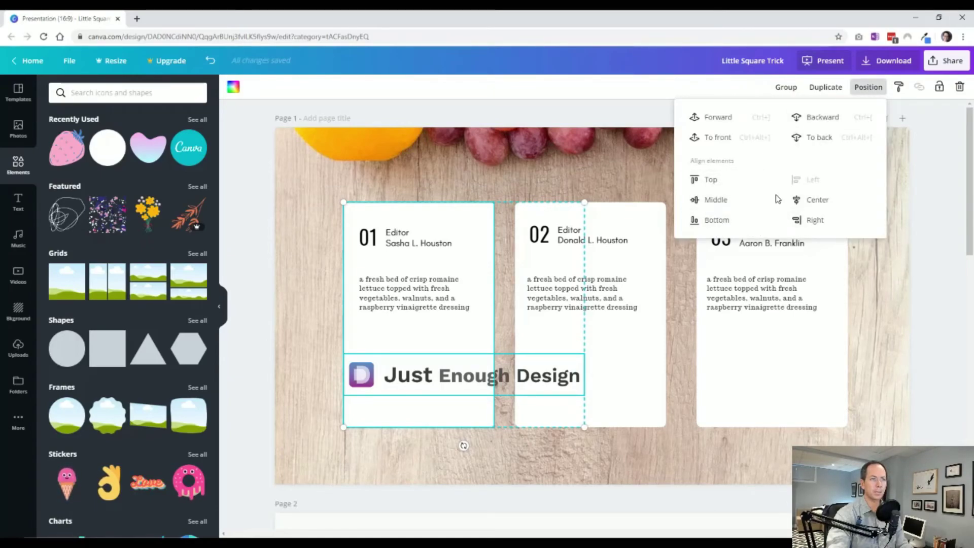
{"action": "left_click", "coordinate": [243, 405]}
{"action": "left_click_drag", "start_coordinate": [419, 376], "coordinate": [433, 376]}
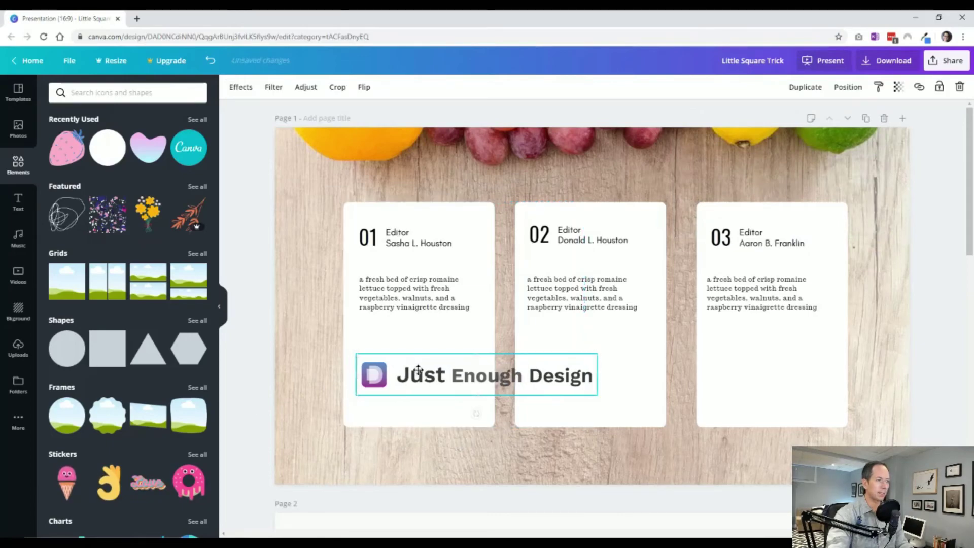
{"action": "left_click", "coordinate": [396, 413], "text": "shift"}
{"action": "left_click", "coordinate": [875, 89]}
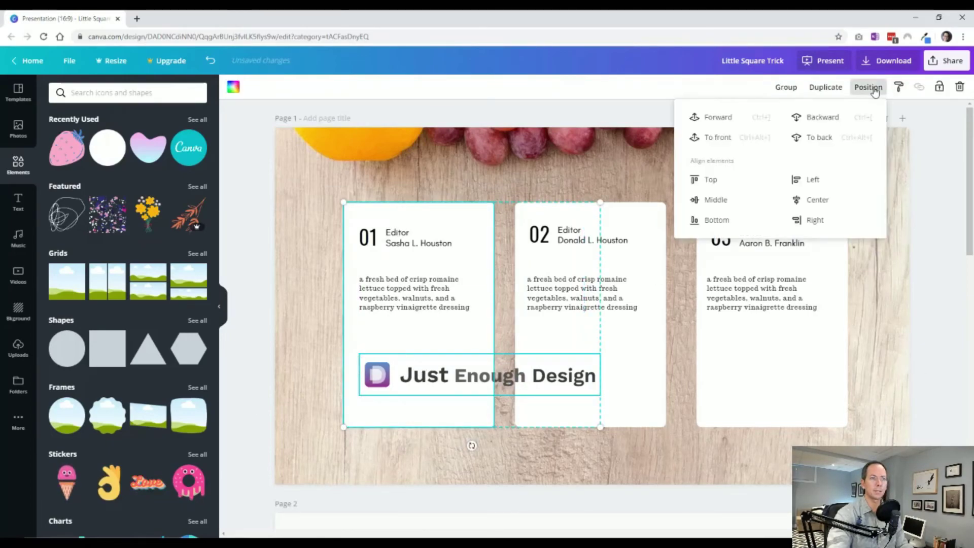
{"action": "left_click", "coordinate": [818, 183]}
{"action": "left_click", "coordinate": [250, 450]}
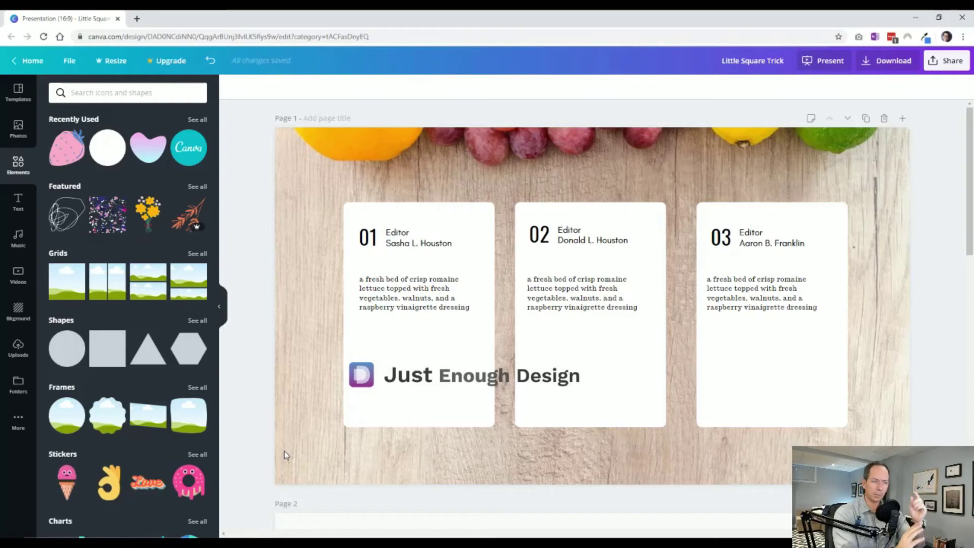
{"action": "left_click", "coordinate": [385, 382]}
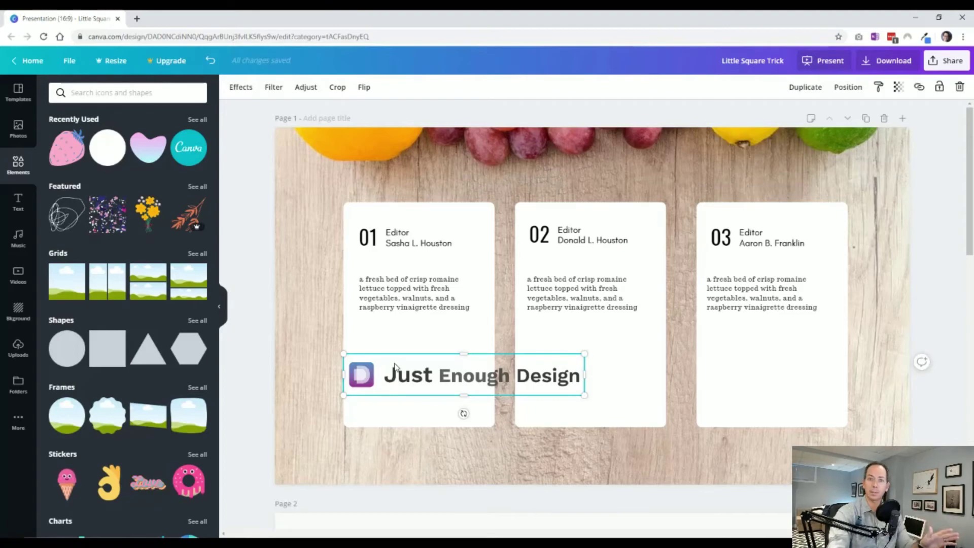
{"action": "key", "text": "ctrl+z"}
{"action": "key", "text": "ctrl+z"}
{"action": "key", "text": "ctrl+z"}
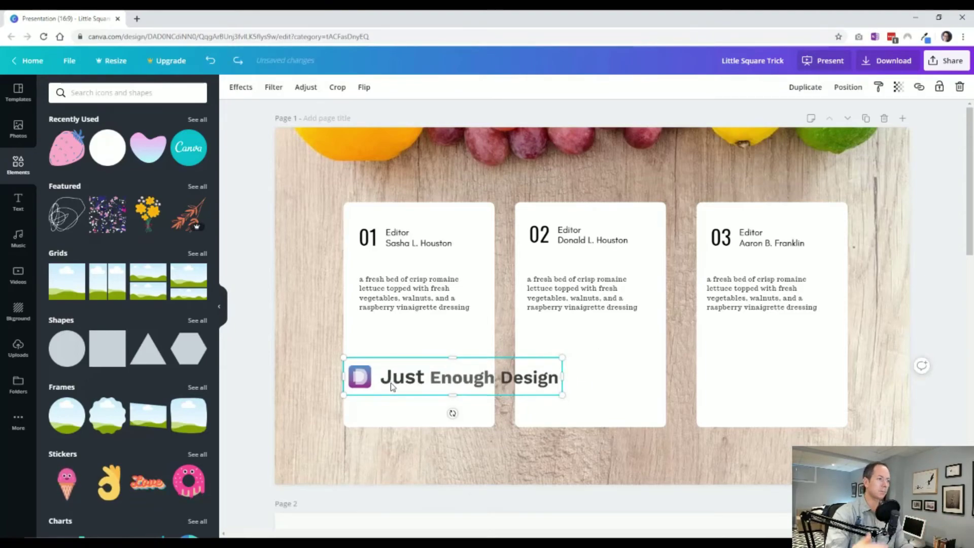
{"action": "key", "text": "ctrl+z"}
{"action": "key", "text": "ctrl+z"}
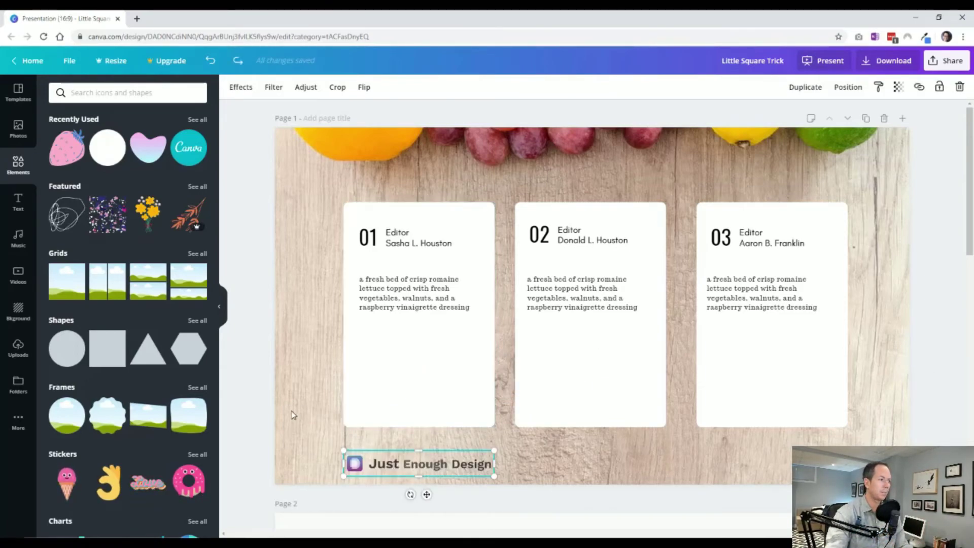
{"action": "left_click", "coordinate": [260, 415]}
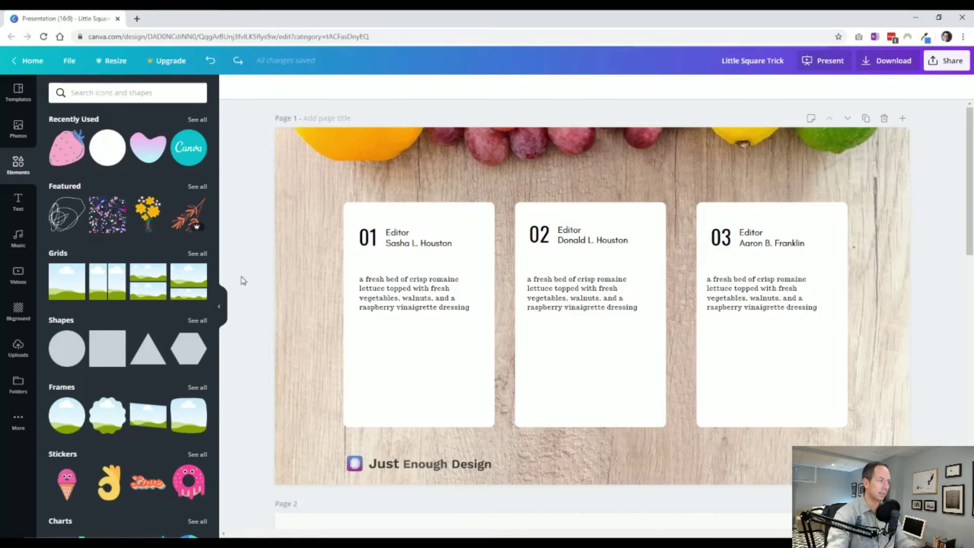
- Add a square in front of the cards, shrink it, and place it at card 01's top-left
{"action": "left_click", "coordinate": [105, 352]}
{"action": "left_click_drag", "start_coordinate": [476, 193], "coordinate": [435, 193]}
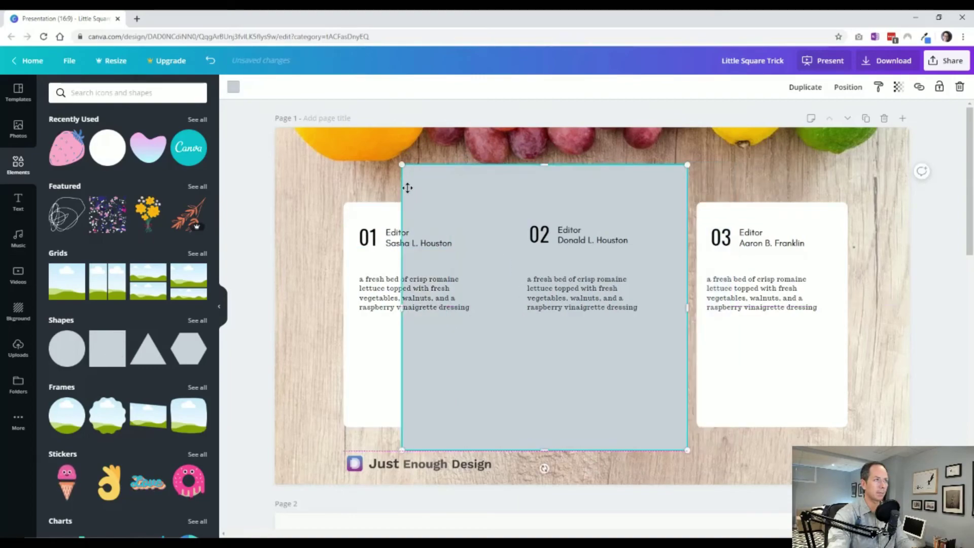
{"action": "right_click", "coordinate": [436, 193]}
{"action": "left_click", "coordinate": [481, 334]}
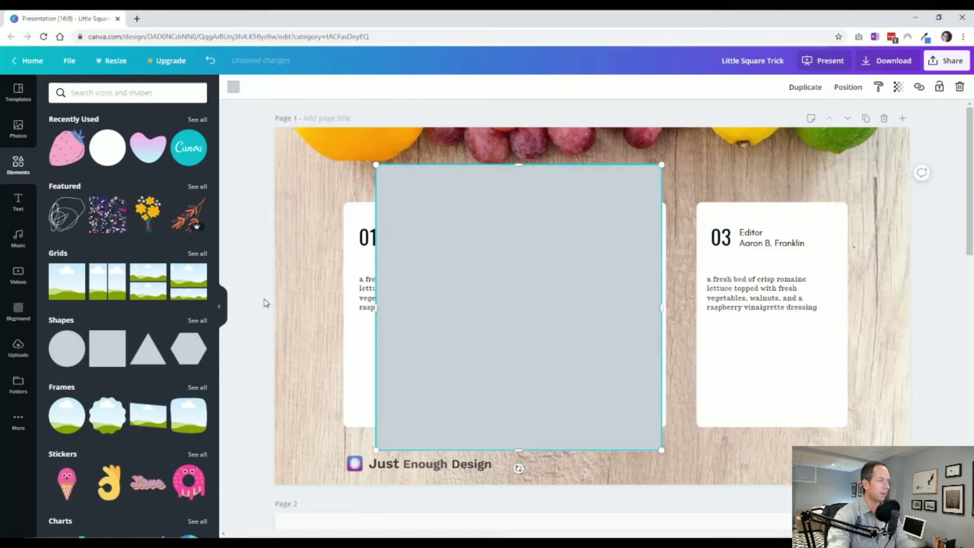
{"action": "left_click_drag", "start_coordinate": [399, 217], "coordinate": [355, 221]}
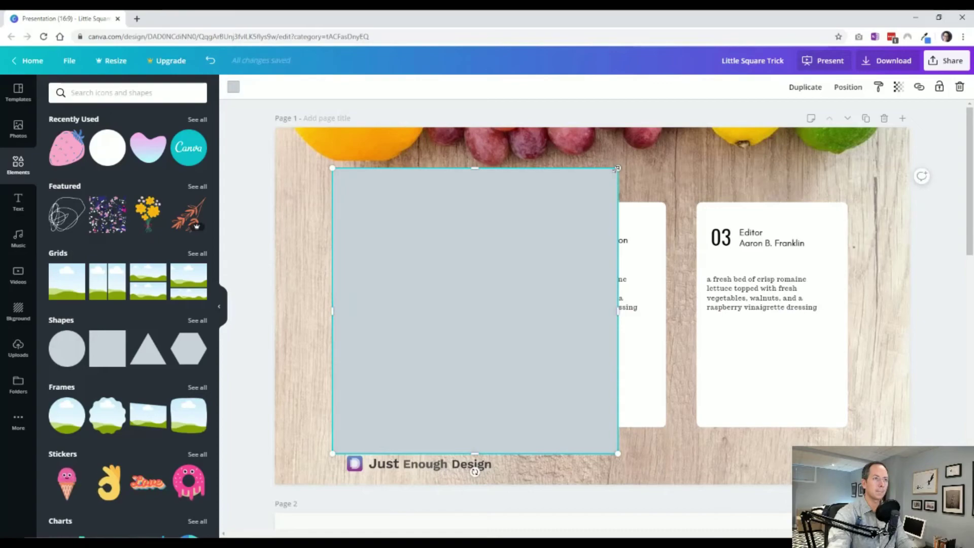
{"action": "left_click_drag", "start_coordinate": [617, 168], "coordinate": [402, 383]}
{"action": "mouse_move", "coordinate": [366, 419]}
{"action": "left_mouse_down"}
{"action": "mouse_move", "coordinate": [374, 248]}
{"action": "mouse_move", "coordinate": [336, 229]}
{"action": "left_mouse_up"}
- Colour the square red and fit it against the slide's left edge
{"action": "left_click", "coordinate": [233, 88]}
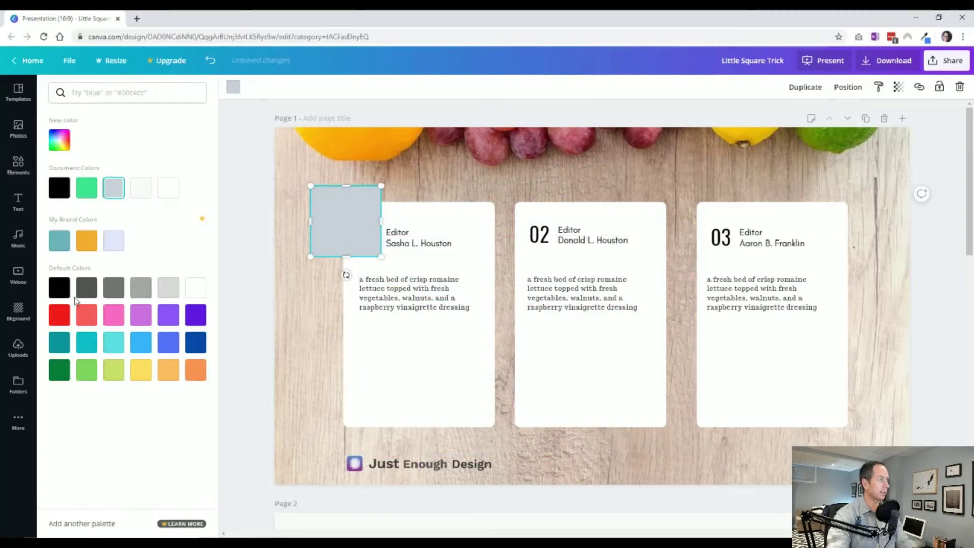
{"action": "left_click", "coordinate": [64, 315]}
{"action": "left_click", "coordinate": [254, 291]}
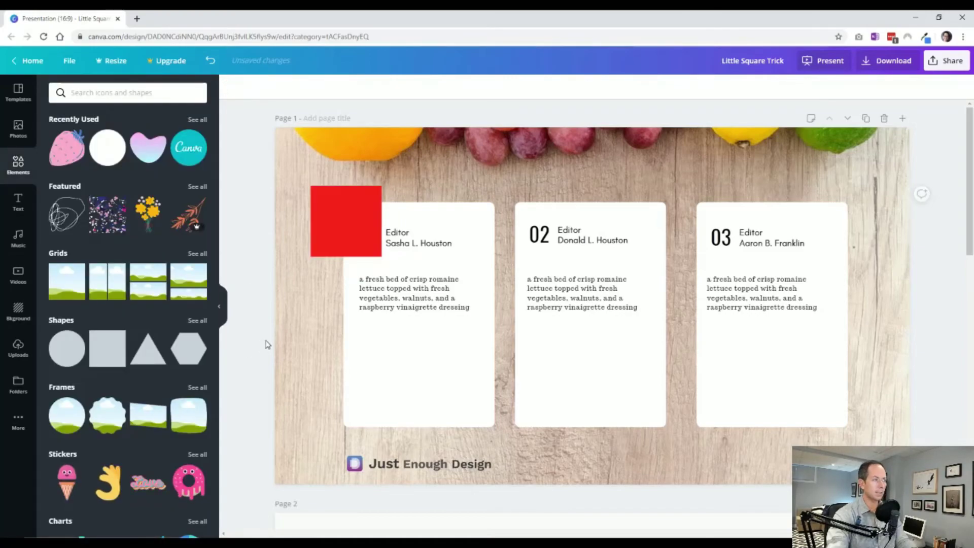
{"action": "left_click_drag", "start_coordinate": [335, 220], "coordinate": [297, 257]}
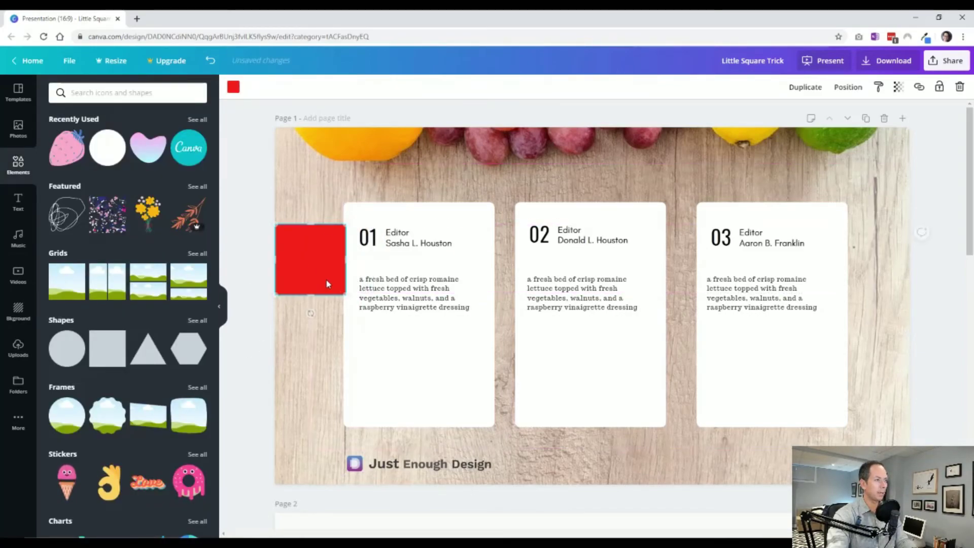
{"action": "left_click_drag", "start_coordinate": [344, 293], "coordinate": [342, 292]}
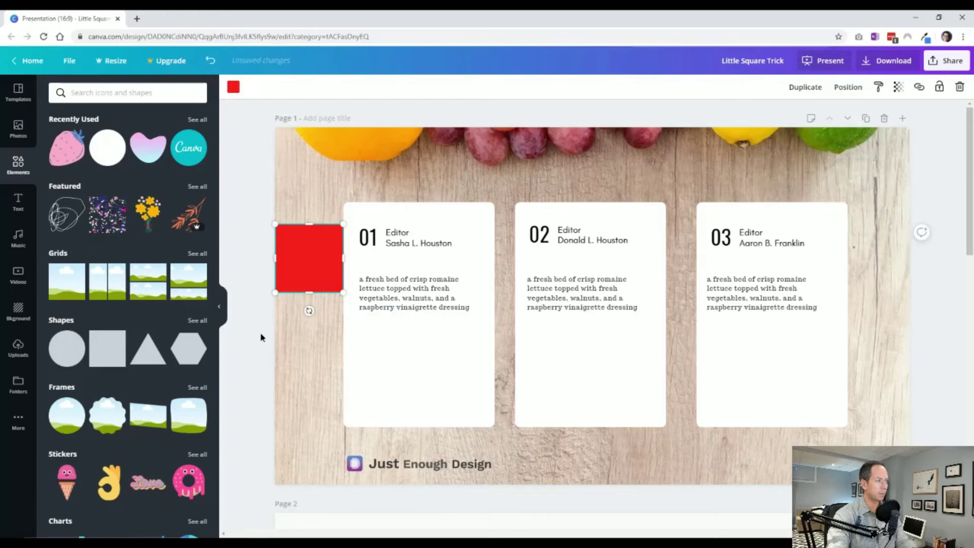
{"action": "left_click", "coordinate": [261, 337]}
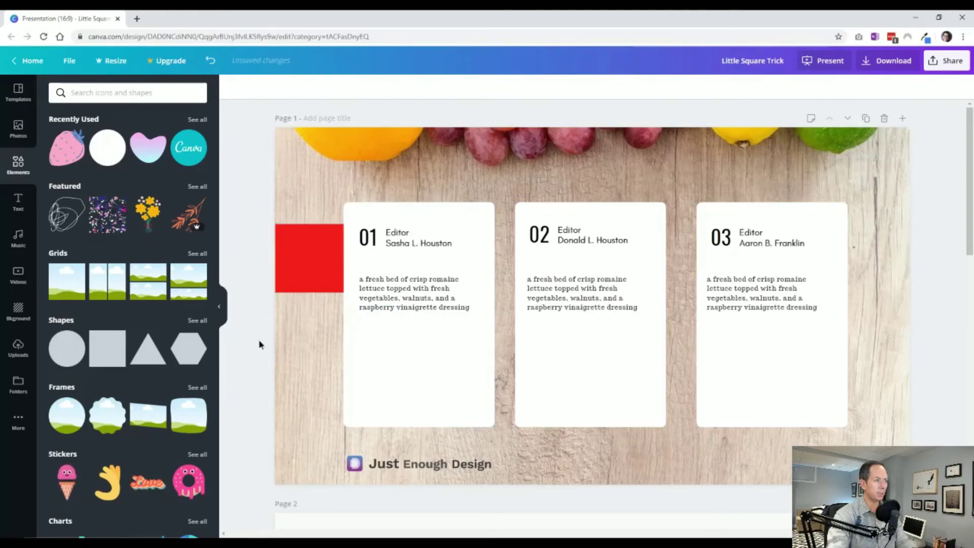
{"action": "left_click", "coordinate": [316, 283]}
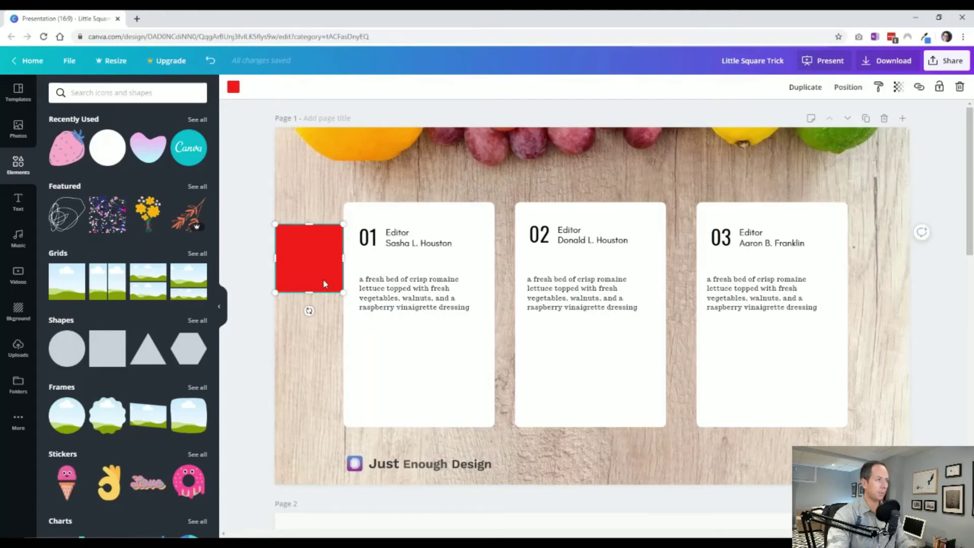
- Duplicate the red square and place the copy at card three's right edge
{"action": "key", "text": "ctrl+d"}
{"action": "left_click_drag", "start_coordinate": [323, 284], "coordinate": [904, 299]}
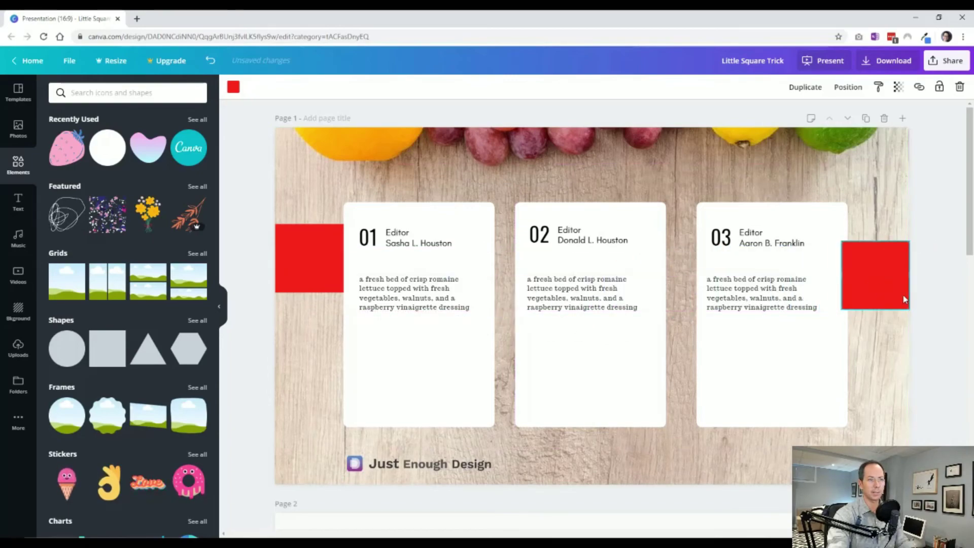
{"action": "left_click", "coordinate": [920, 315]}
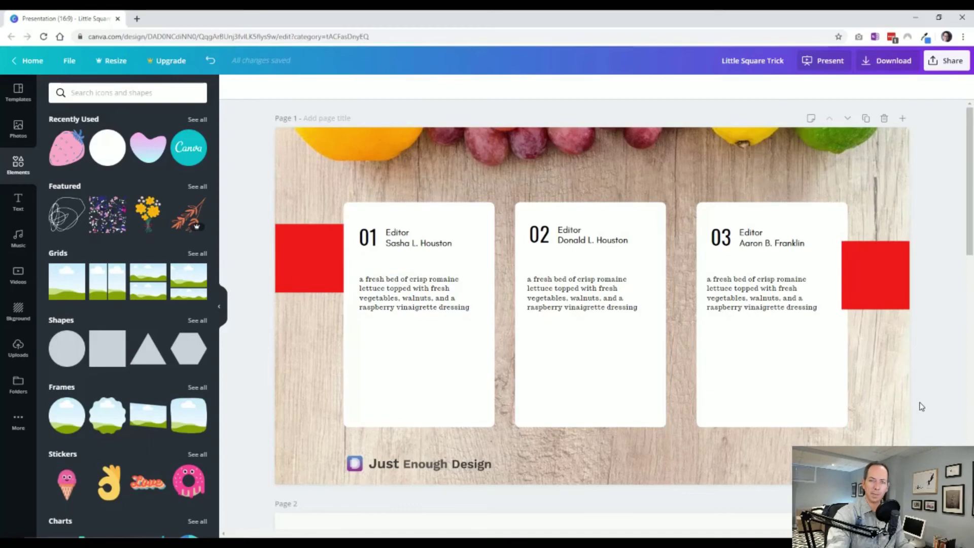
- Nudge card three left against the red square, then select cards two and one
{"action": "left_click", "coordinate": [776, 357]}
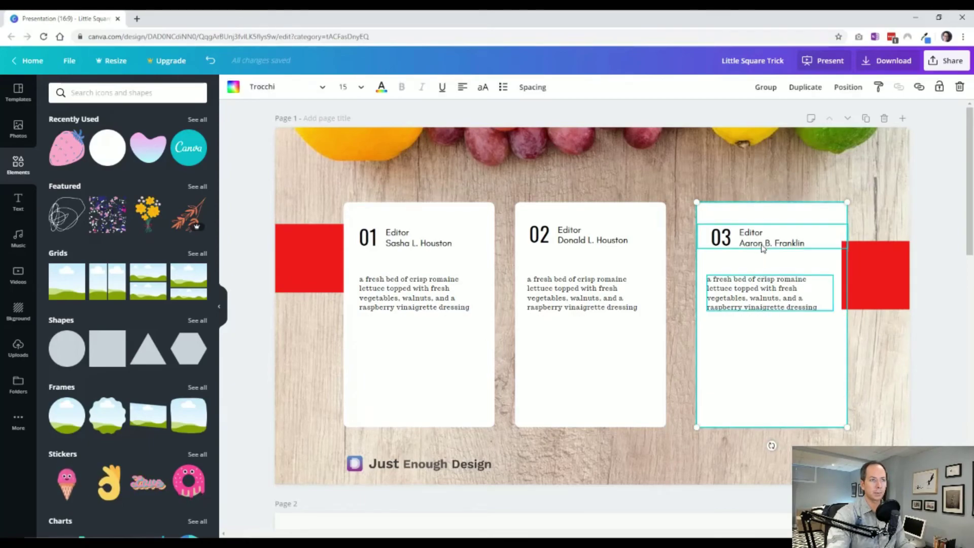
{"action": "key", "text": "ctrl+z"}
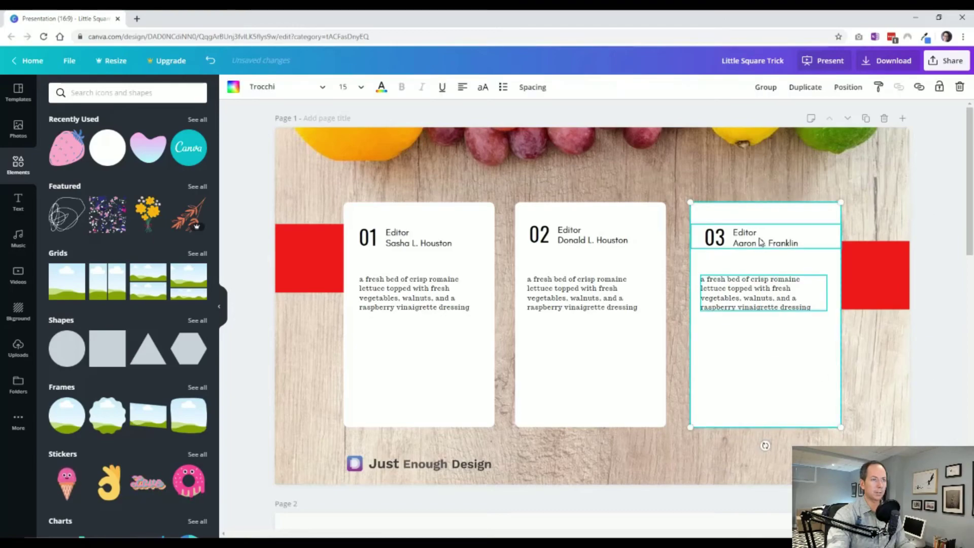
{"action": "left_click", "coordinate": [581, 333]}
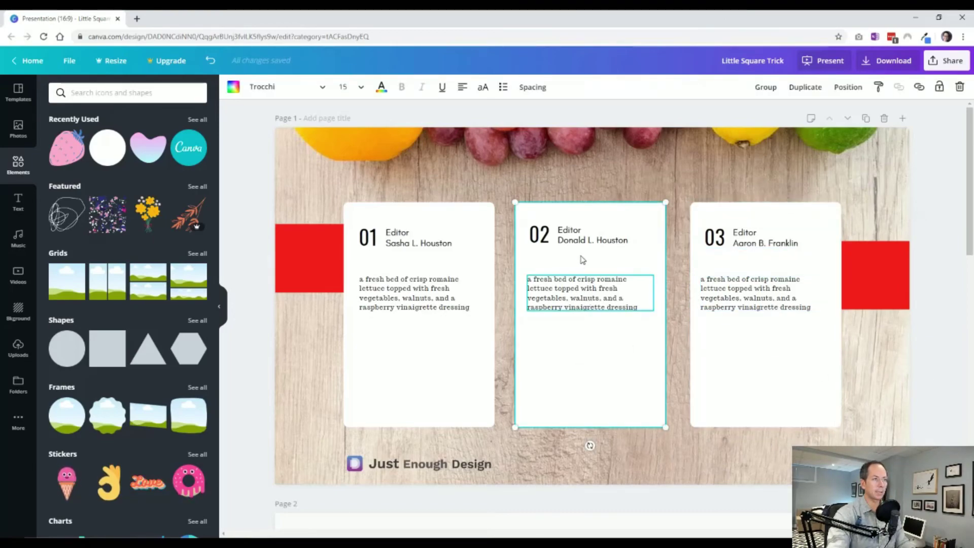
{"action": "left_click", "coordinate": [416, 356]}
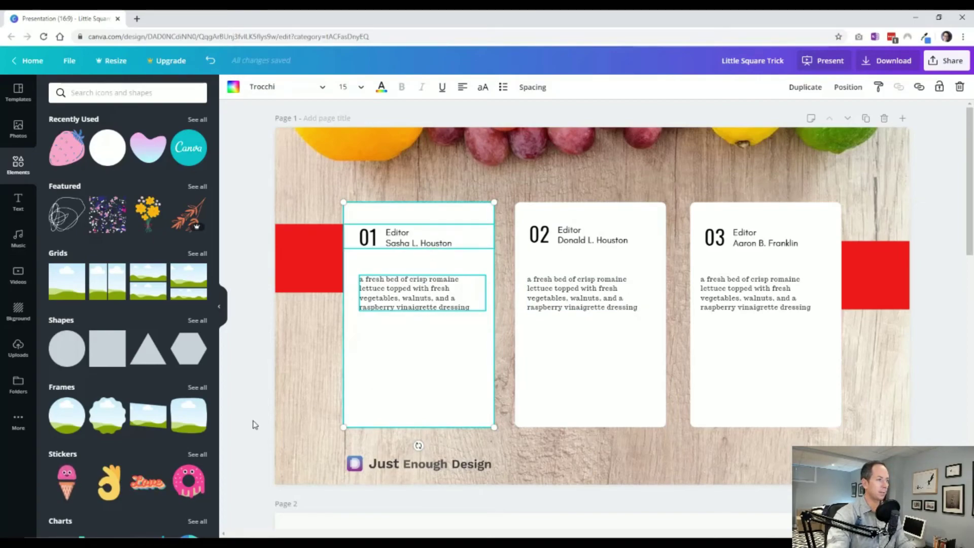
- Add cards two and three to the selection and space all three evenly horizontally
{"action": "left_click", "coordinate": [568, 387], "text": "shift"}
{"action": "left_click", "coordinate": [745, 380], "text": "shift"}
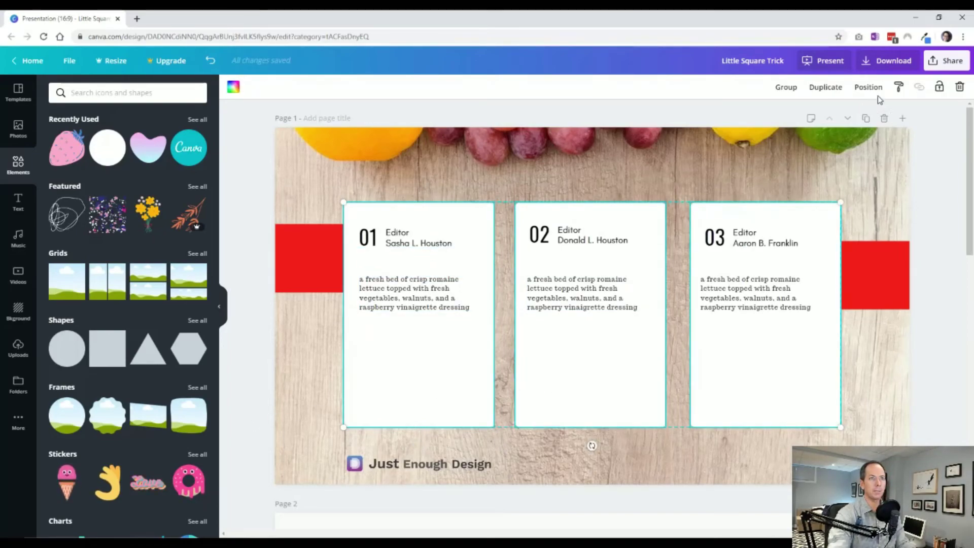
{"action": "left_click", "coordinate": [868, 86]}
{"action": "left_click", "coordinate": [828, 262]}
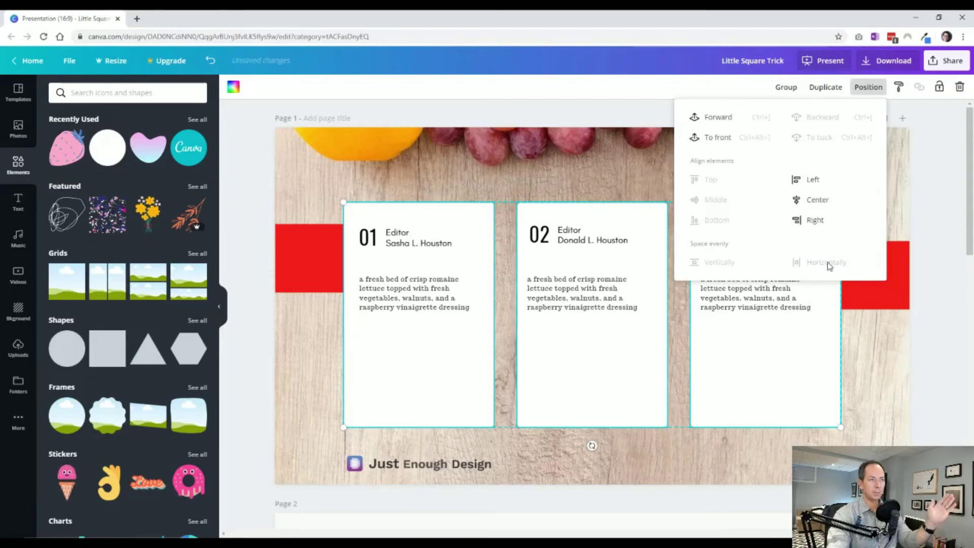
{"action": "left_click", "coordinate": [906, 374]}
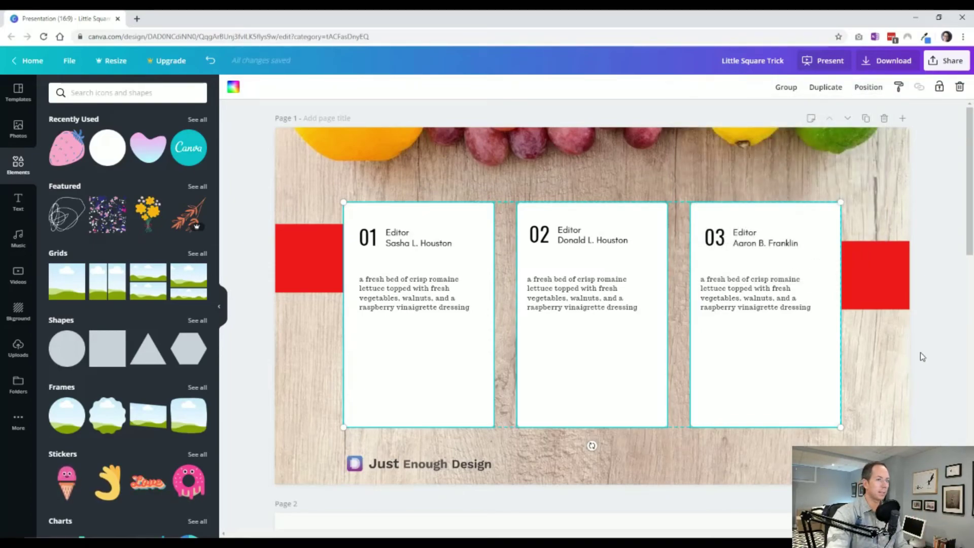
- Copy the right red square, shrink it to 70x70, and place spacers in both card gaps
{"action": "left_click", "coordinate": [883, 277]}
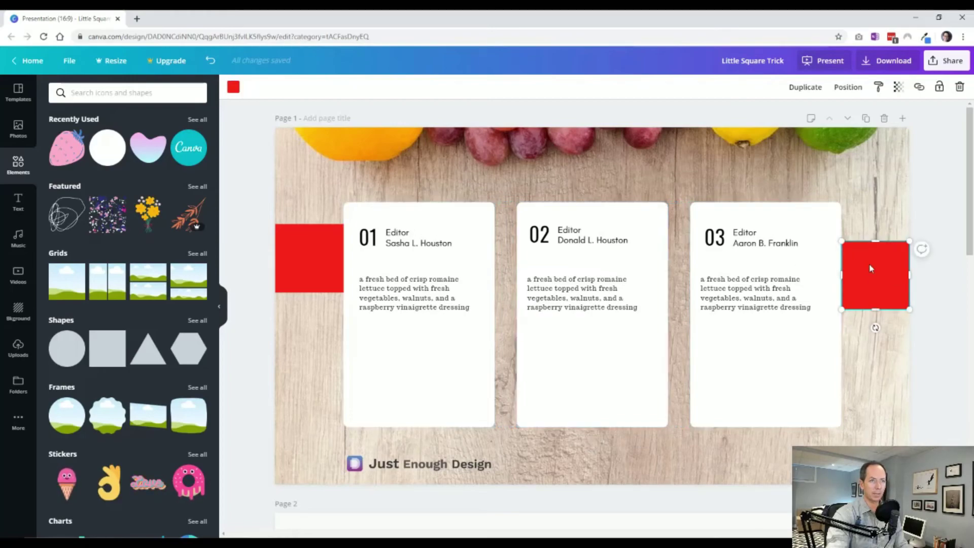
{"action": "left_click_drag", "start_coordinate": [871, 268], "coordinate": [698, 286], "text": "alt"}
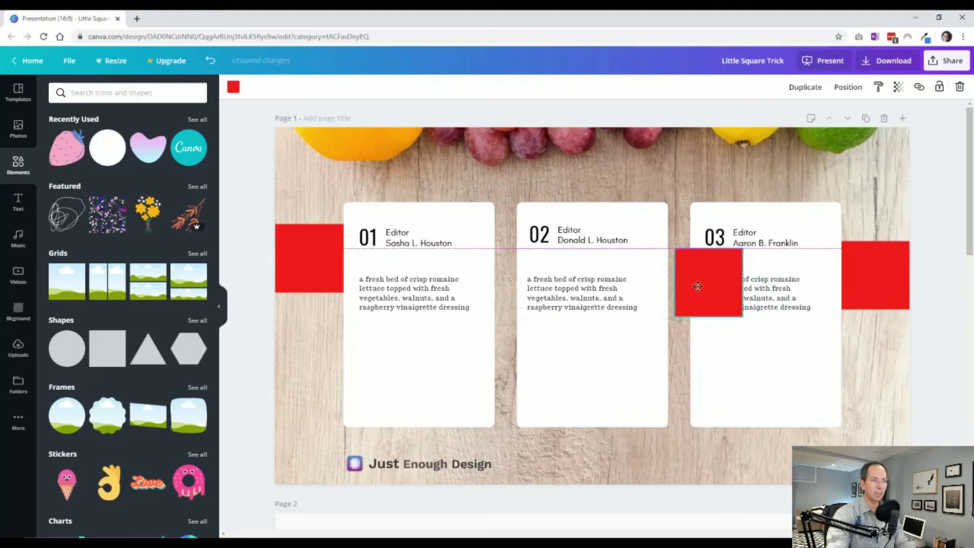
{"action": "left_click_drag", "start_coordinate": [742, 316], "coordinate": [685, 277]}
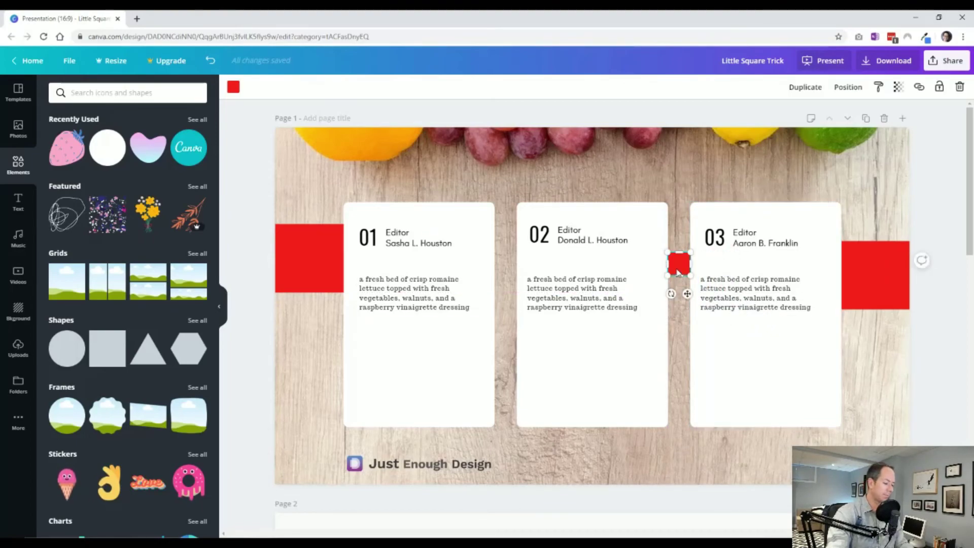
{"action": "mouse_move", "coordinate": [679, 265]}
{"action": "left_mouse_down"}
{"action": "mouse_move", "coordinate": [685, 272]}
{"action": "mouse_move", "coordinate": [506, 264]}
{"action": "left_mouse_up"}
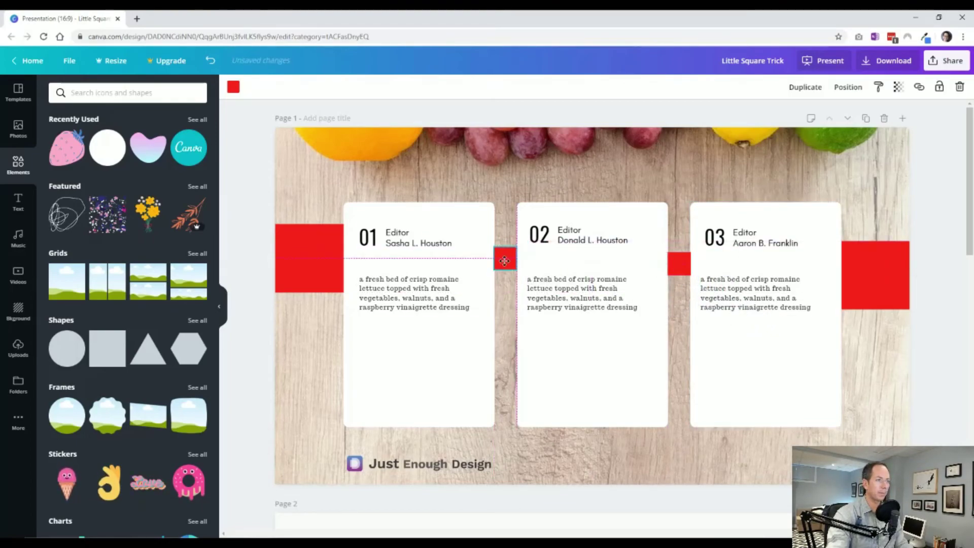
{"action": "left_click", "coordinate": [243, 394]}
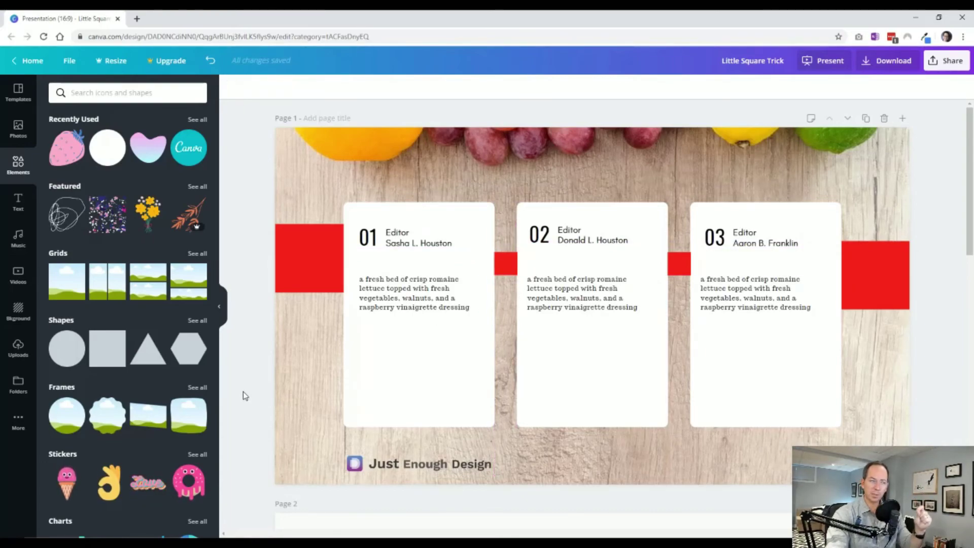
- Copy the left red square downward and stretch it into a tall rectangle to the page bottom
{"action": "left_click", "coordinate": [312, 277]}
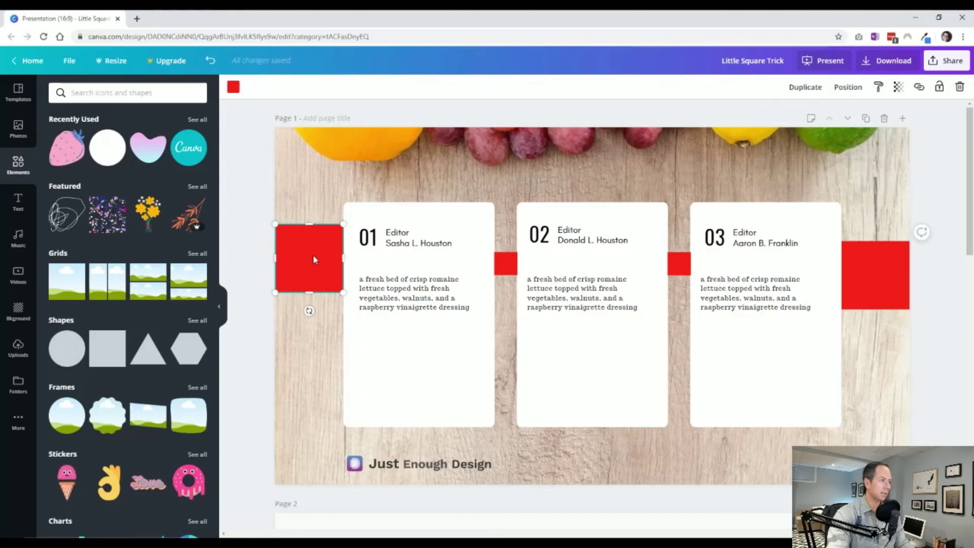
{"action": "left_click_drag", "start_coordinate": [313, 259], "coordinate": [311, 375]}
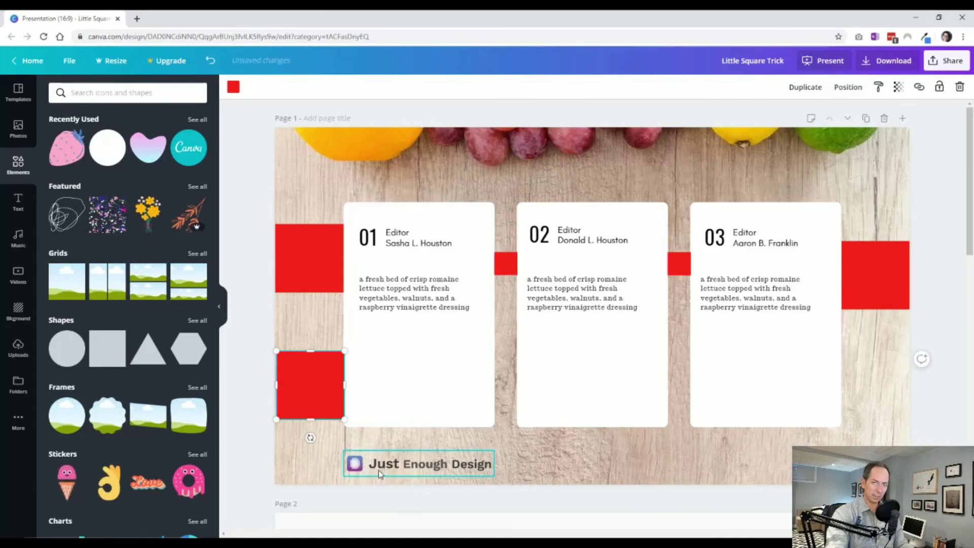
{"action": "left_click_drag", "start_coordinate": [312, 429], "coordinate": [311, 494]}
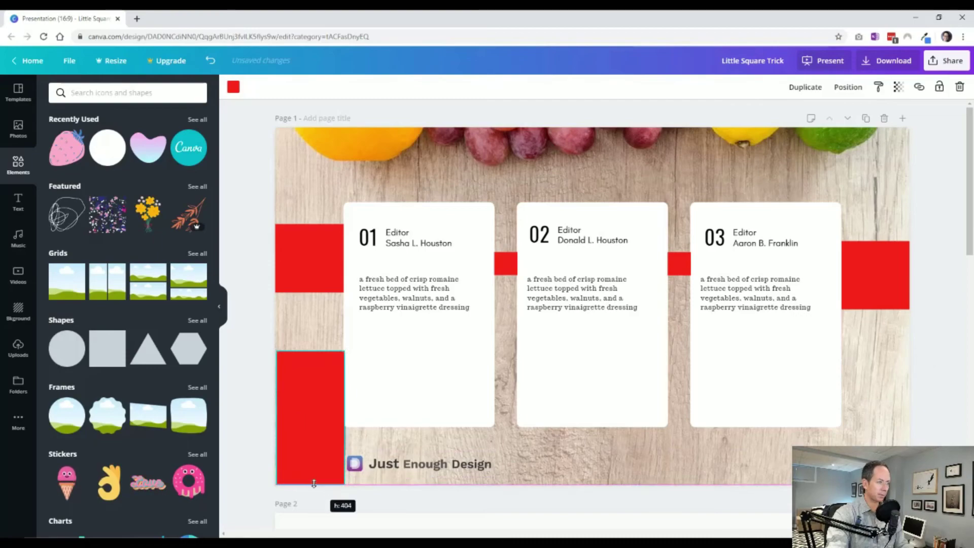
{"action": "left_click", "coordinate": [394, 470]}
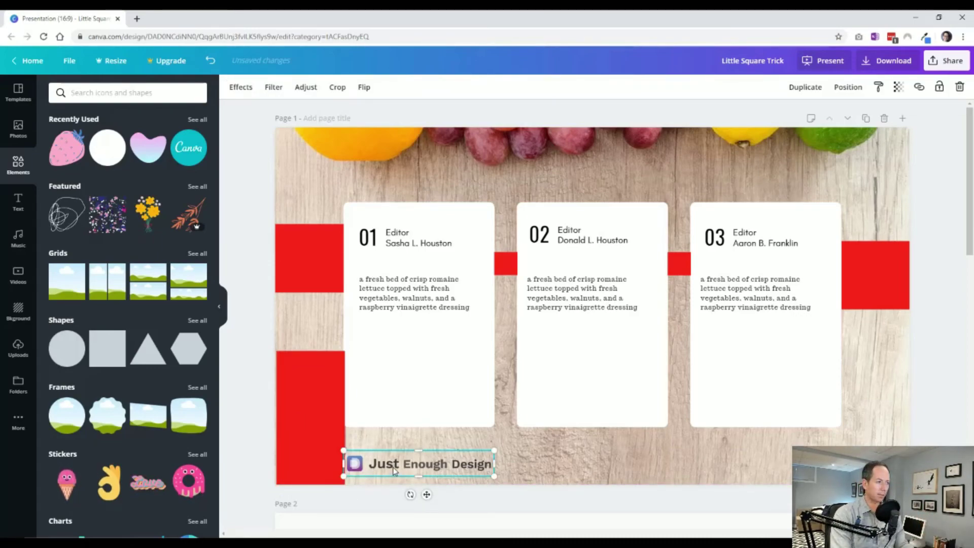
{"action": "left_click", "coordinate": [231, 432]}
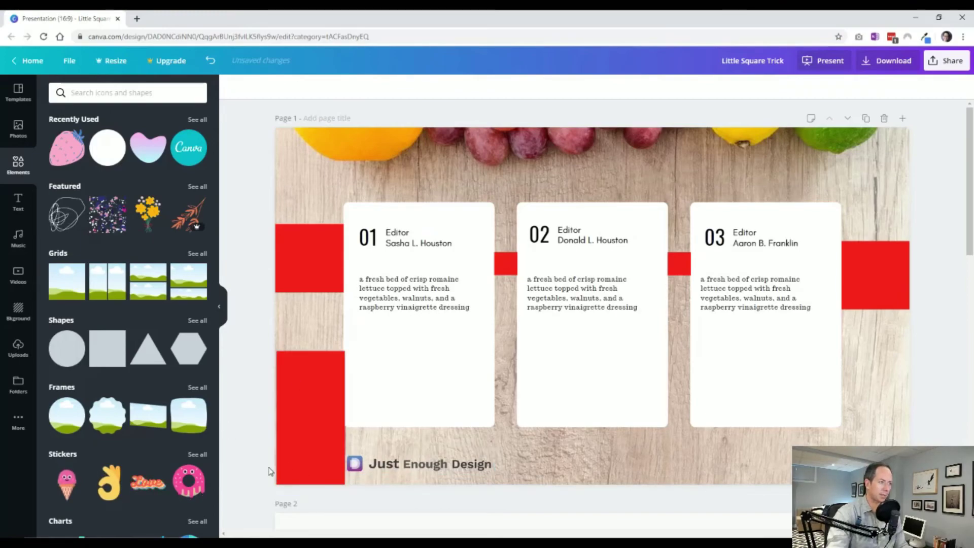
{"action": "left_click", "coordinate": [317, 422]}
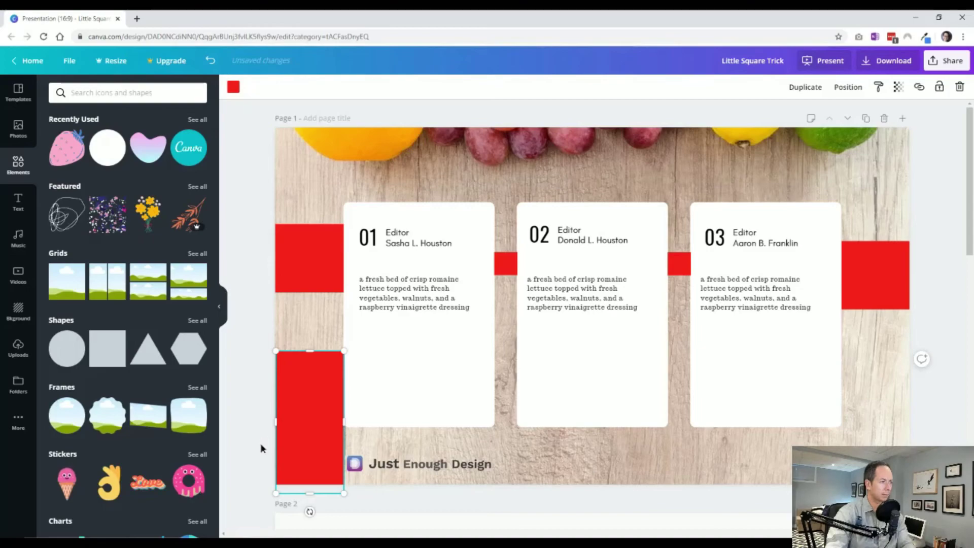
{"action": "left_click_drag", "start_coordinate": [337, 426], "coordinate": [336, 426]}
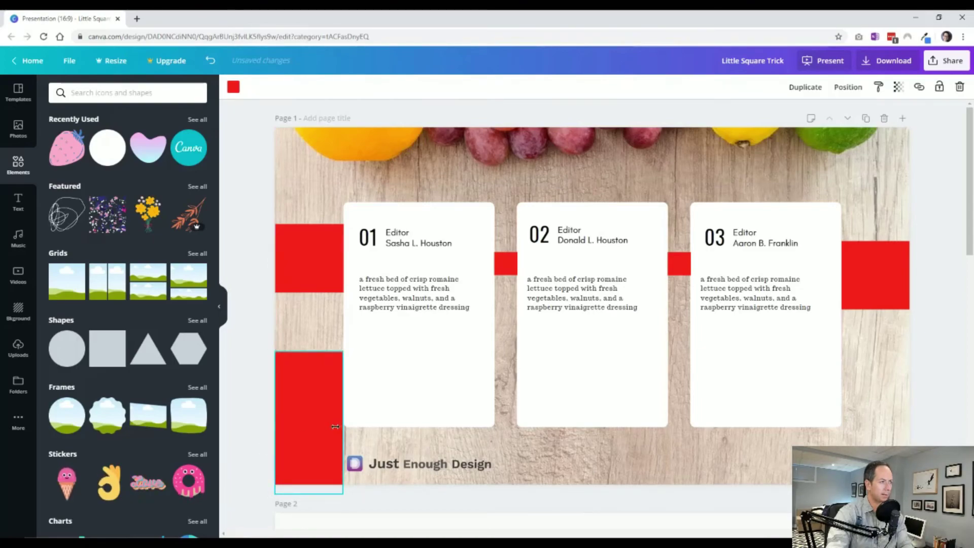
{"action": "left_click", "coordinate": [253, 457]}
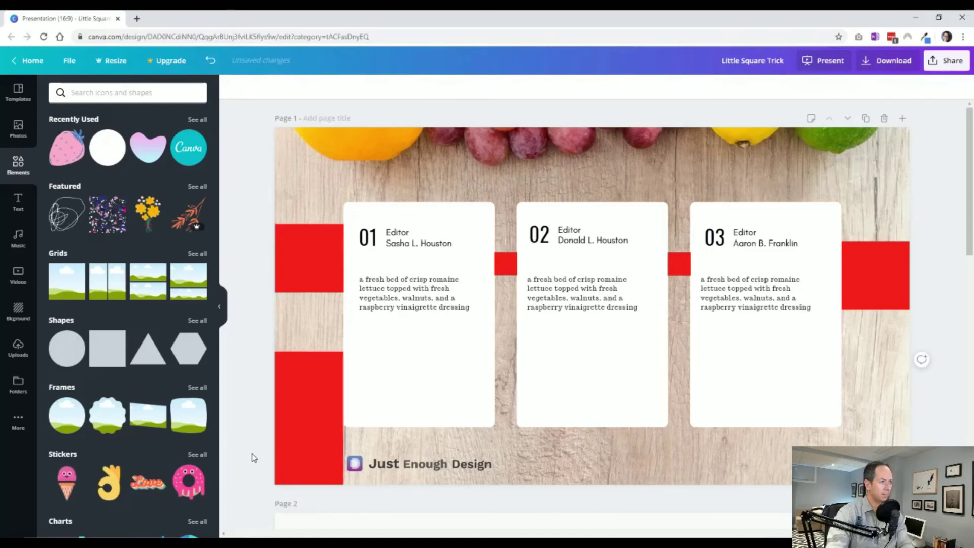
- Nudge the Just Enough Design logo left against the tall red rectangle
{"action": "left_click", "coordinate": [366, 466]}
{"action": "key", "text": "Left"}
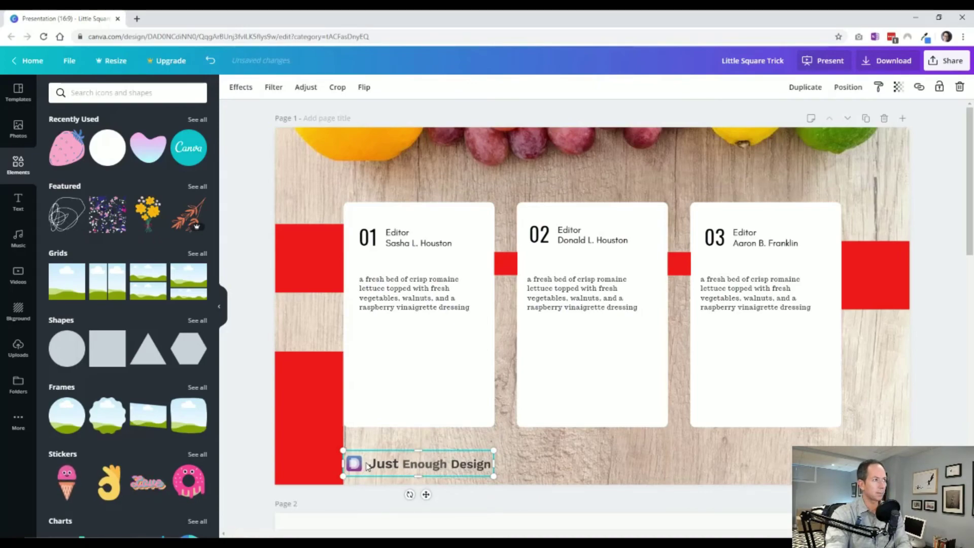
{"action": "key", "text": "Left"}
{"action": "key", "text": "Left"}
{"action": "key", "text": "Left"}
{"action": "key", "text": "Left"}
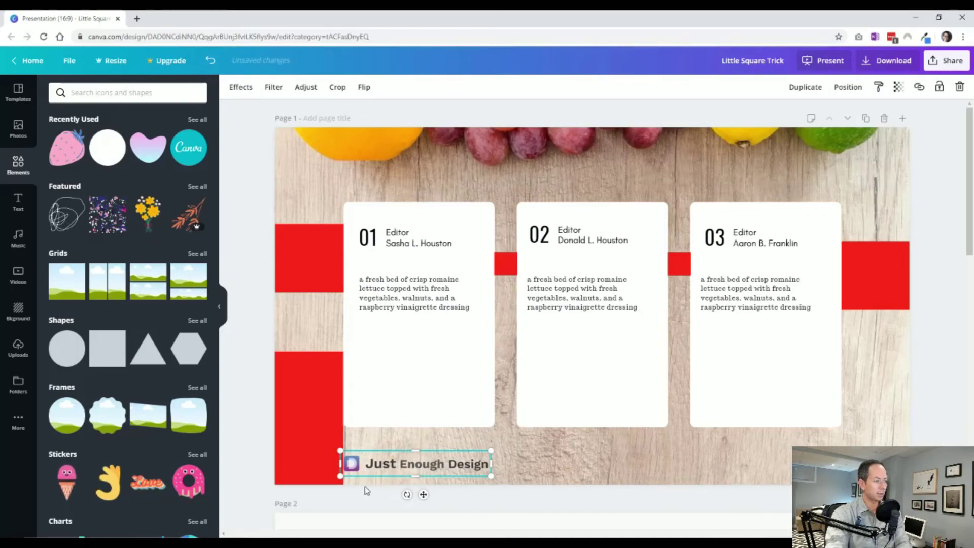
{"action": "left_click", "coordinate": [254, 484]}
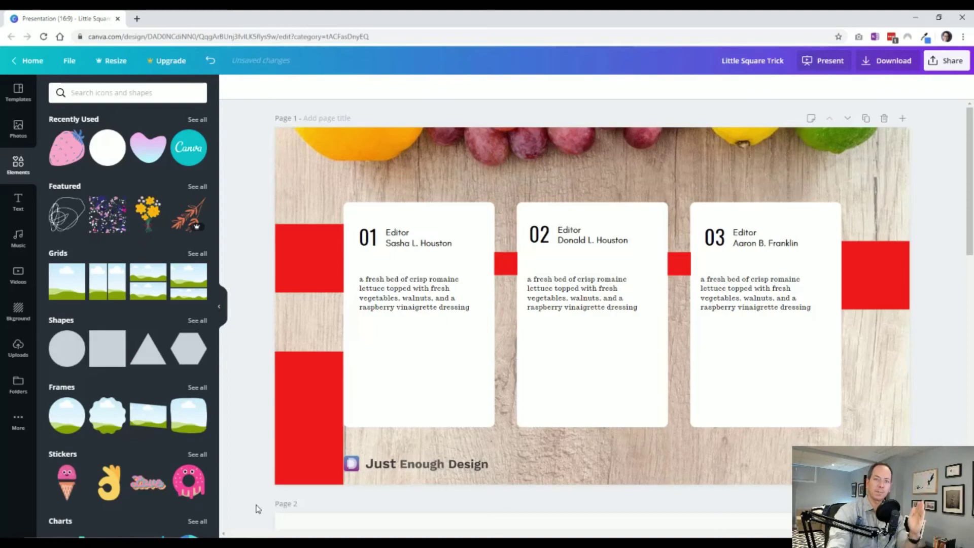
- Delete the tall red rectangle and place a small red square copy at card 01's top-left corner
{"action": "left_click", "coordinate": [292, 435]}
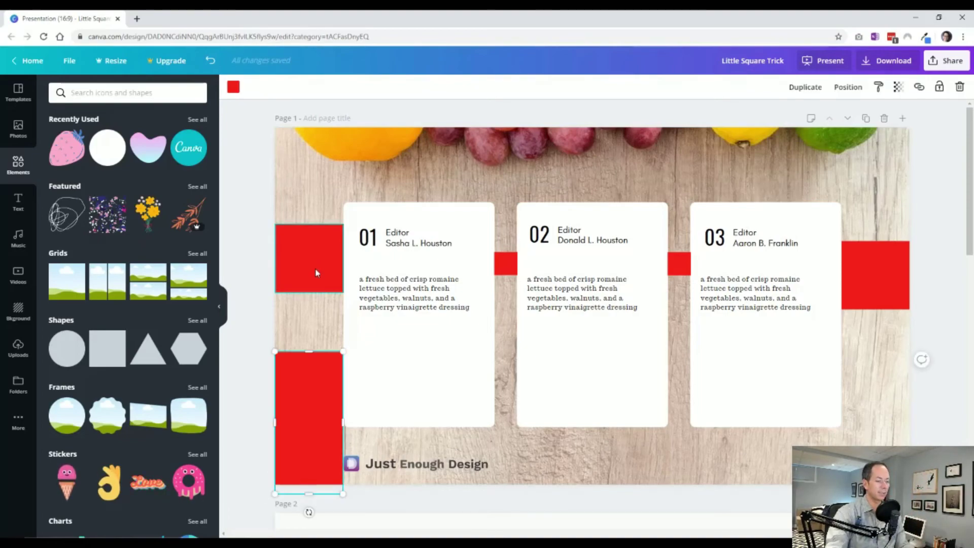
{"action": "key", "text": "Delete"}
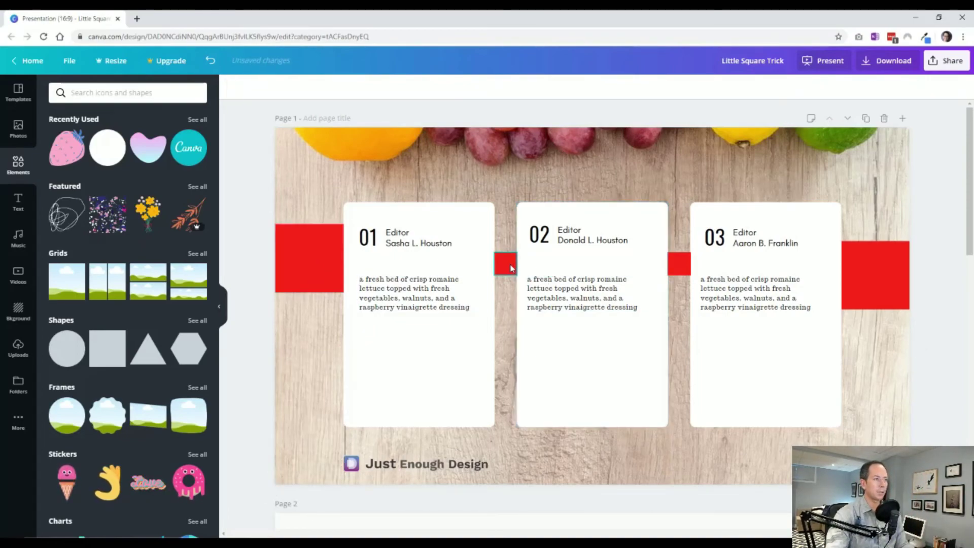
{"action": "left_click", "coordinate": [508, 265]}
{"action": "key", "text": "ctrl+d"}
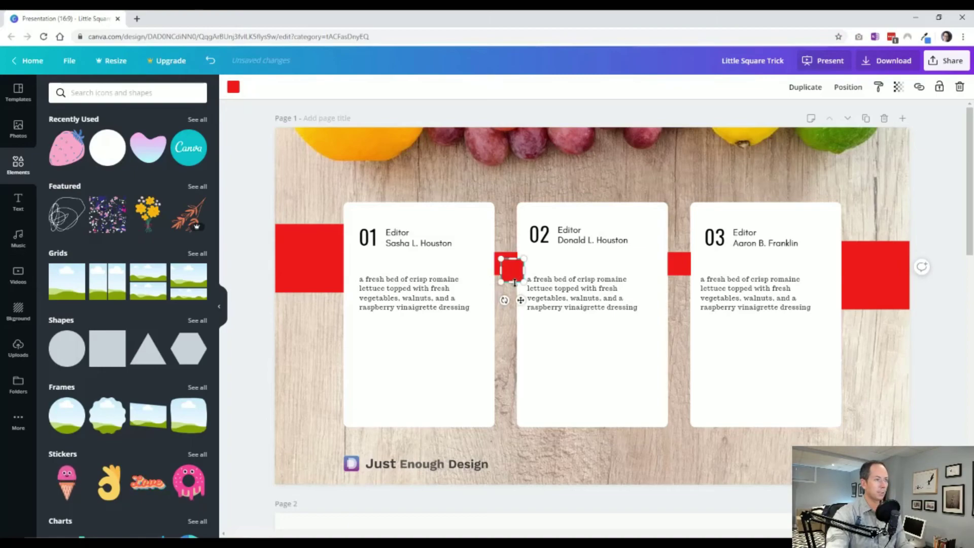
{"action": "left_click_drag", "start_coordinate": [513, 276], "coordinate": [368, 218]}
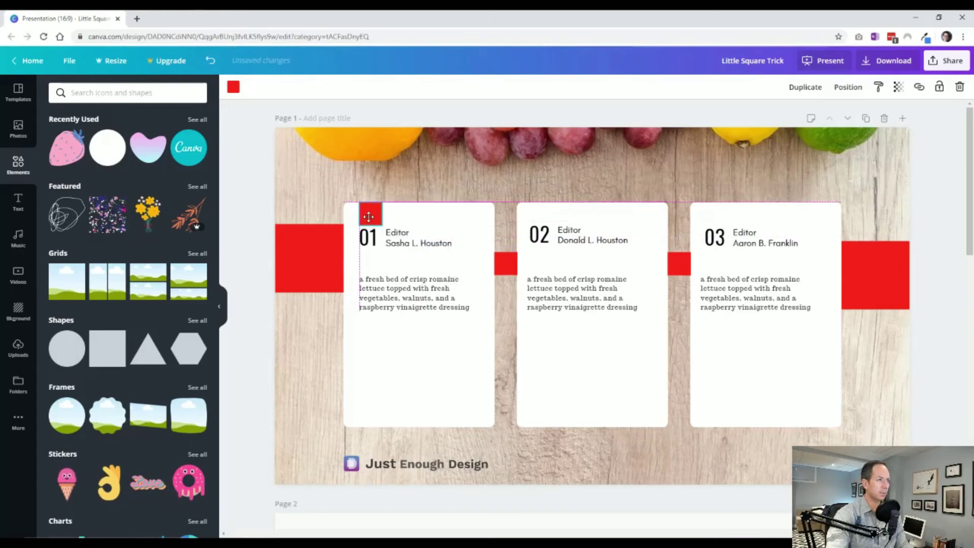
{"action": "left_click", "coordinate": [395, 236]}
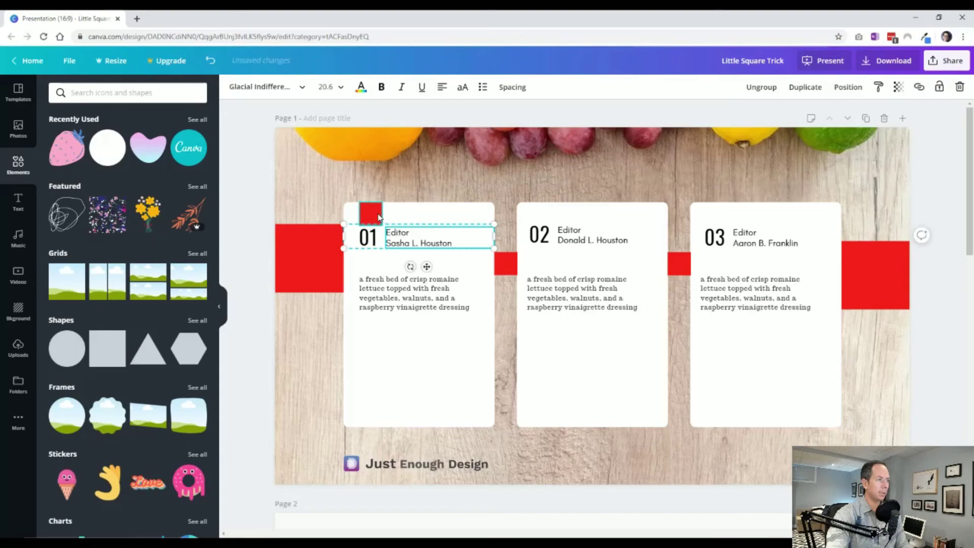
{"action": "left_click", "coordinate": [378, 217]}
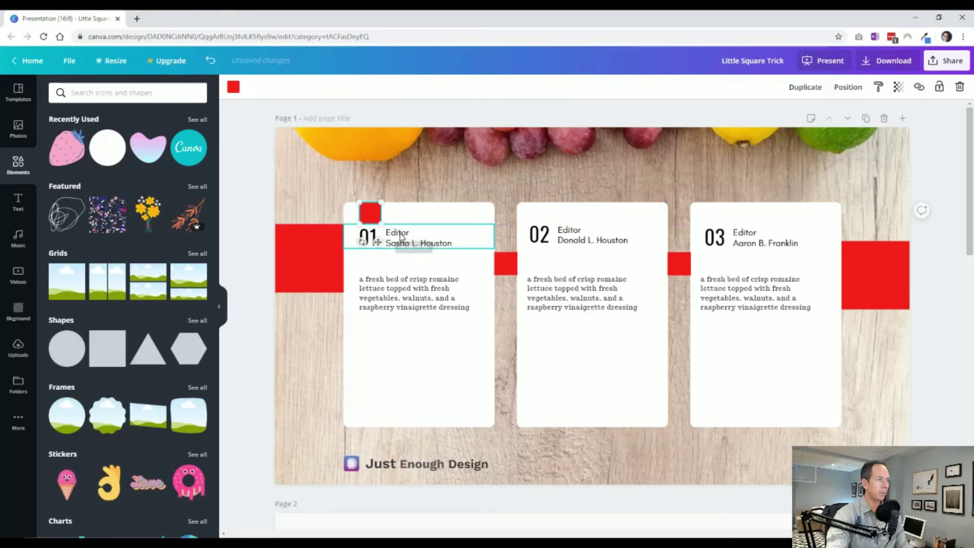
{"action": "left_click", "coordinate": [242, 229]}
{"action": "left_click", "coordinate": [370, 213]}
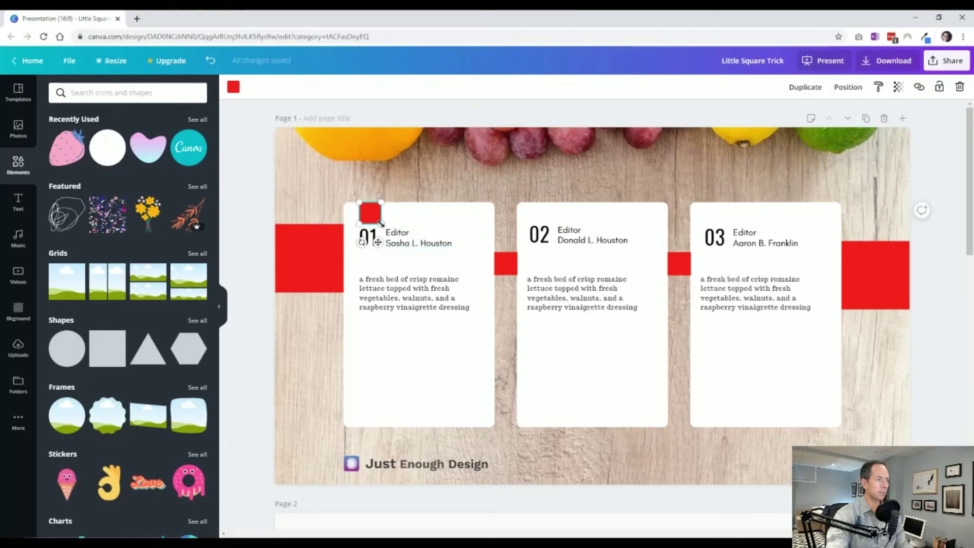
{"action": "left_click_drag", "start_coordinate": [381, 224], "coordinate": [381, 223]}
- Place copies of the small spacer atop cards 02 and 03, checking their header groups
{"action": "left_click", "coordinate": [403, 242]}
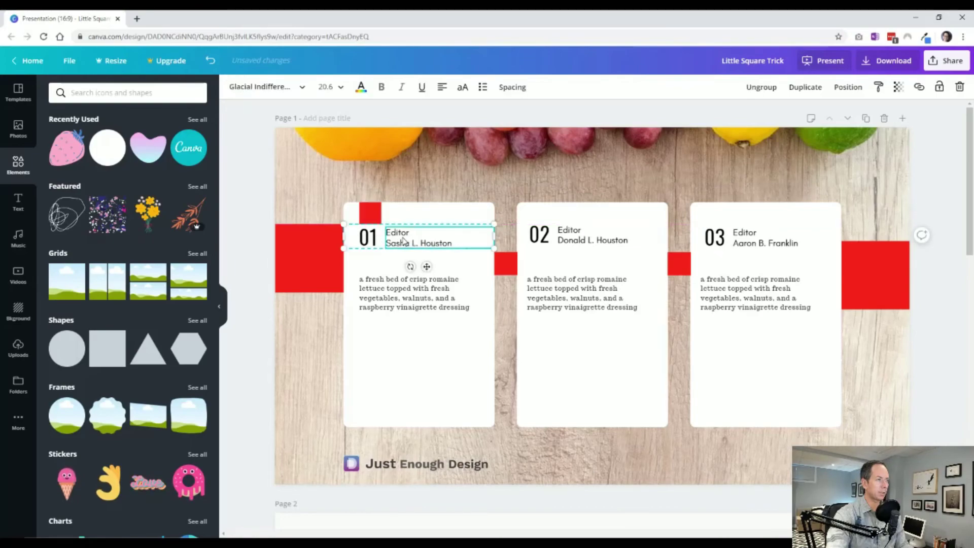
{"action": "left_click_drag", "start_coordinate": [374, 219], "coordinate": [545, 212]}
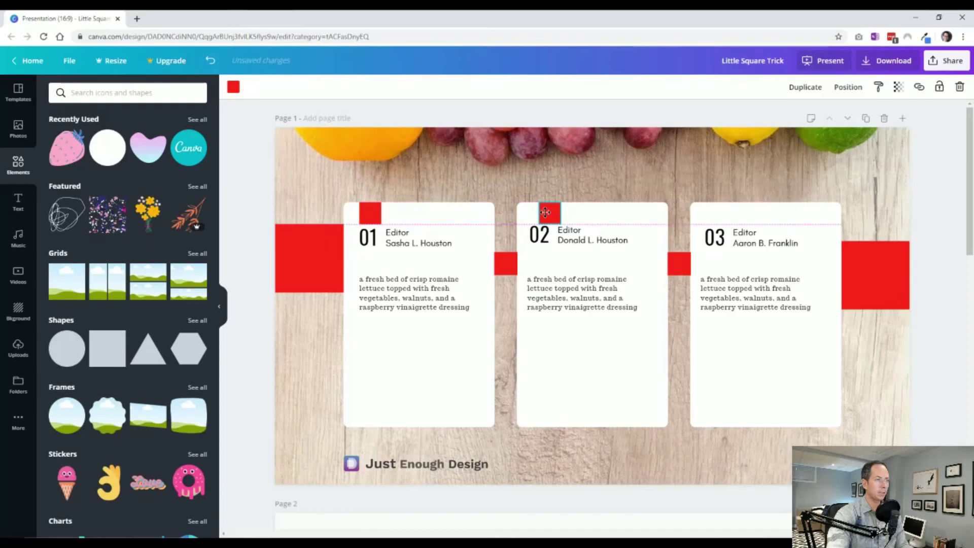
{"action": "left_click", "coordinate": [592, 242]}
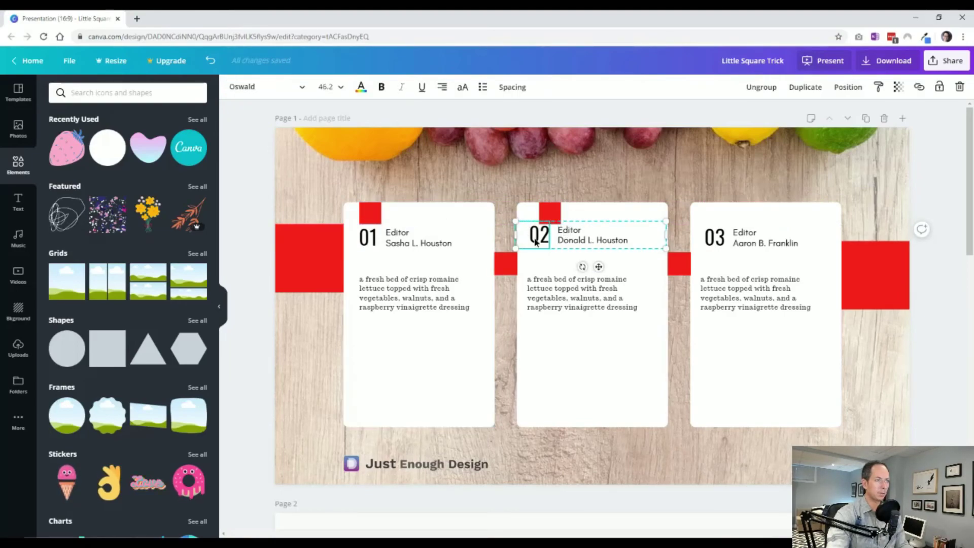
{"action": "left_click", "coordinate": [537, 242]}
{"action": "left_click", "coordinate": [549, 214]}
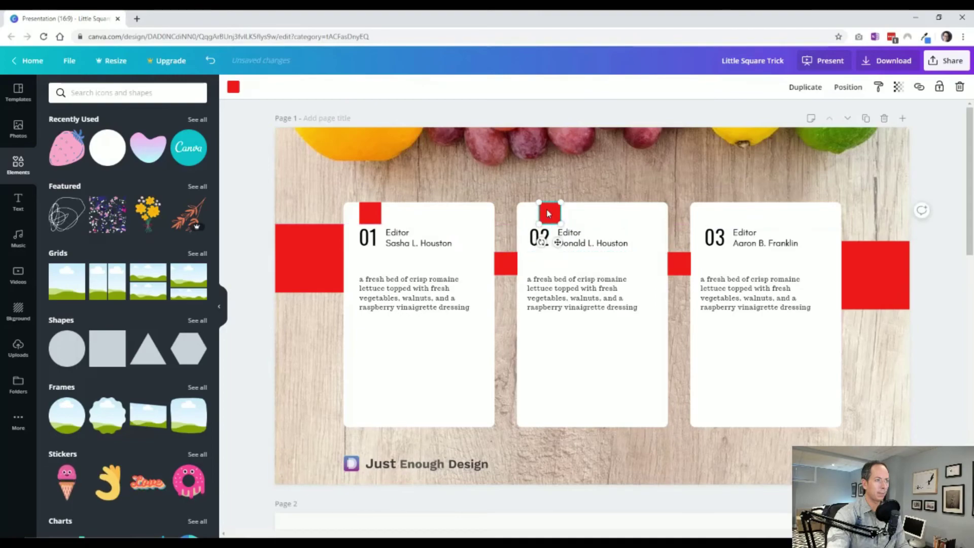
{"action": "left_click_drag", "start_coordinate": [550, 213], "coordinate": [728, 218]}
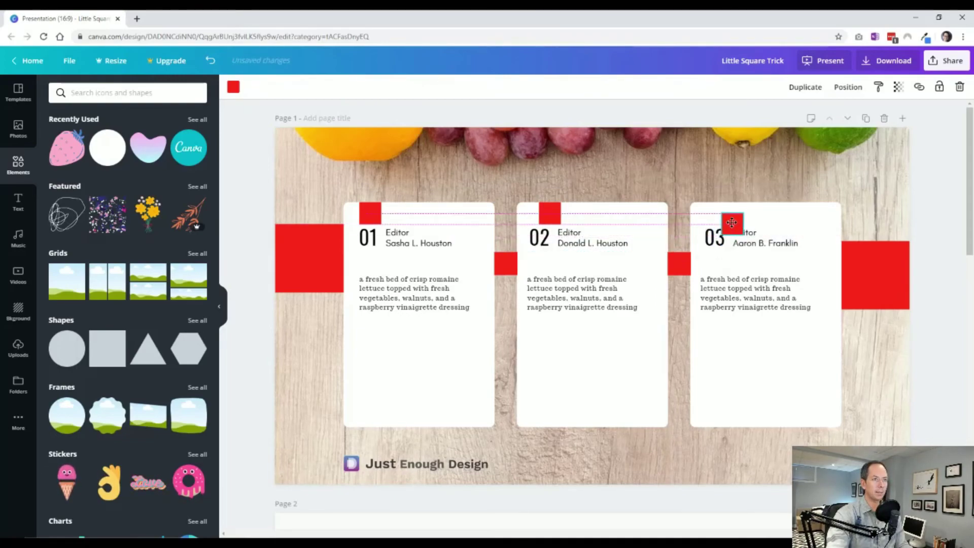
{"action": "left_click", "coordinate": [769, 245]}
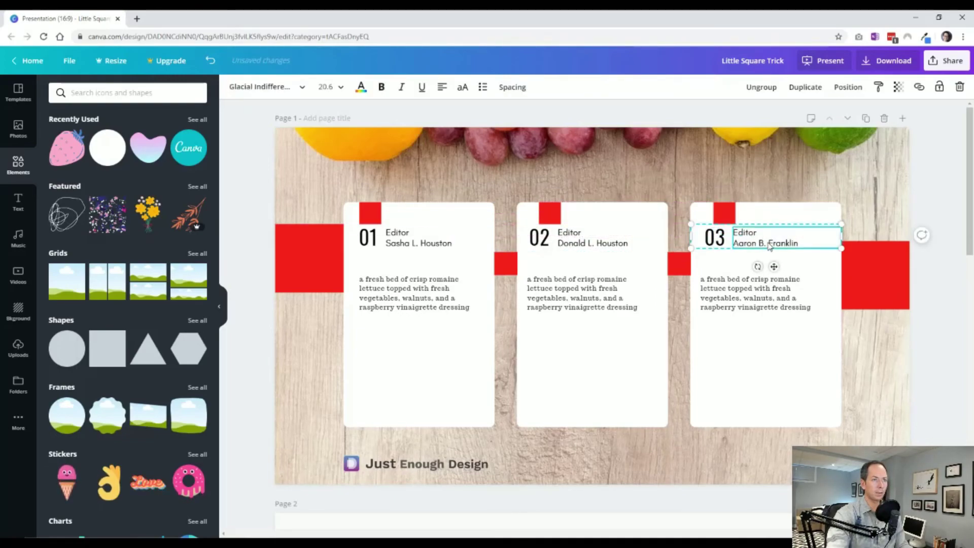
{"action": "left_click", "coordinate": [900, 346]}
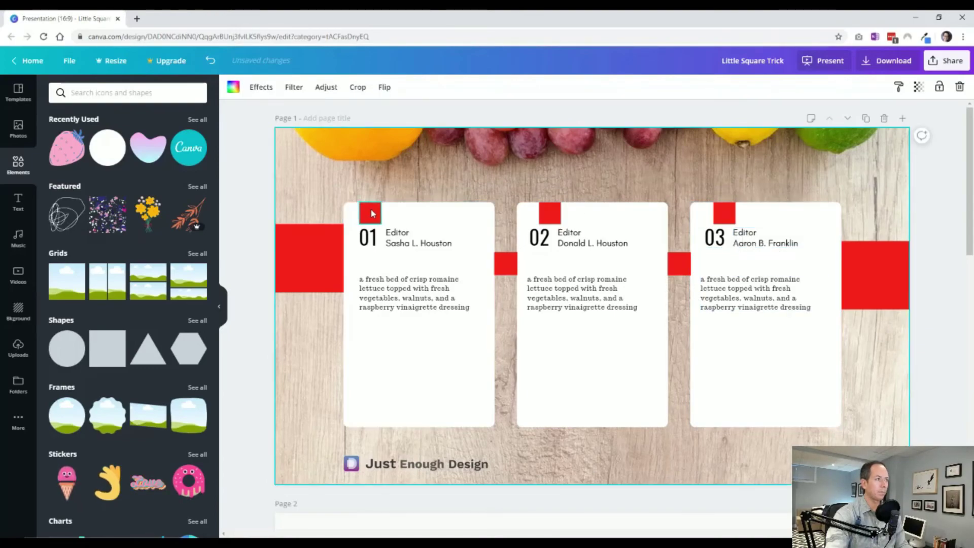
- Delete the top spacer squares on cards 02 and 03
{"action": "left_click", "coordinate": [373, 216]}
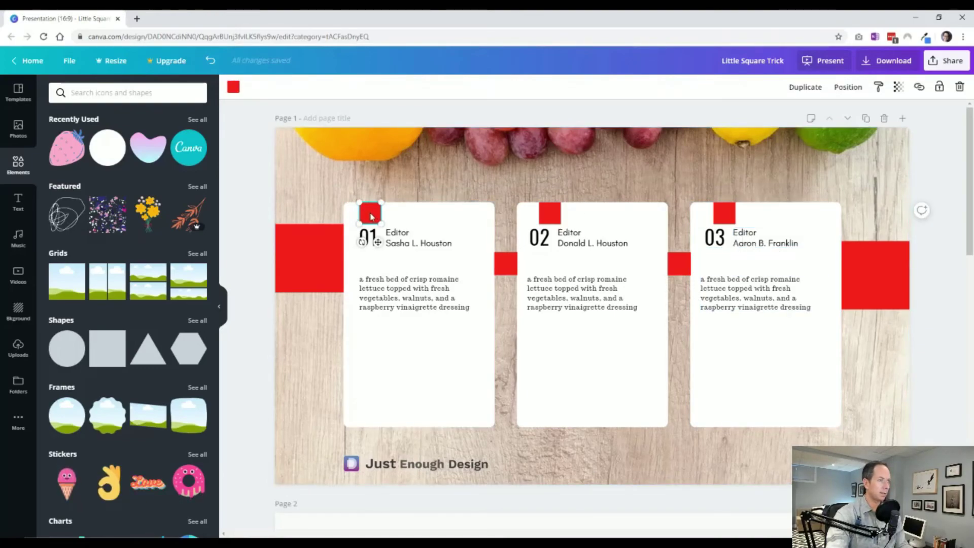
{"action": "left_click", "coordinate": [550, 214]}
{"action": "left_click", "coordinate": [724, 213], "text": "shift"}
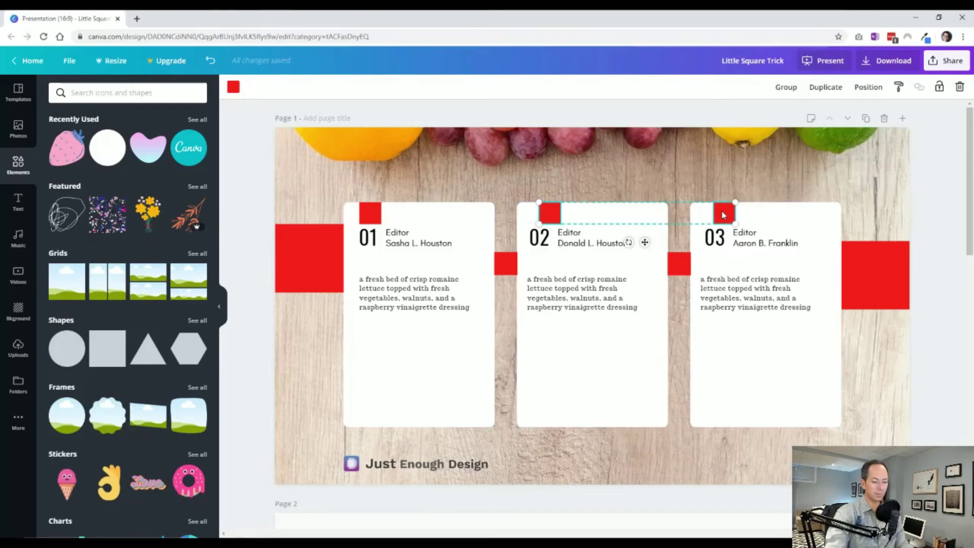
{"action": "key", "text": "Delete"}
{"action": "left_click", "coordinate": [370, 215]}
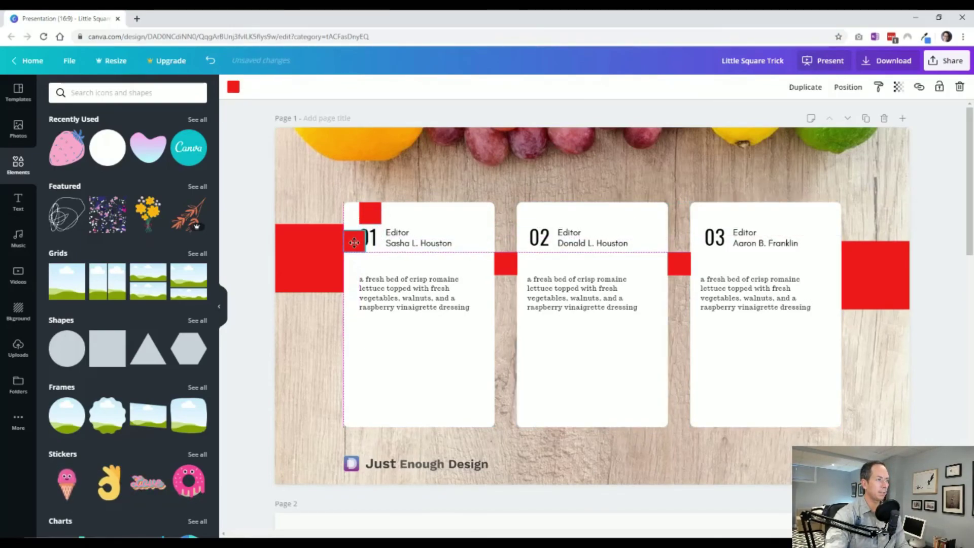
{"action": "left_click_drag", "start_coordinate": [376, 222], "coordinate": [355, 241]}
{"action": "key", "text": "Delete"}
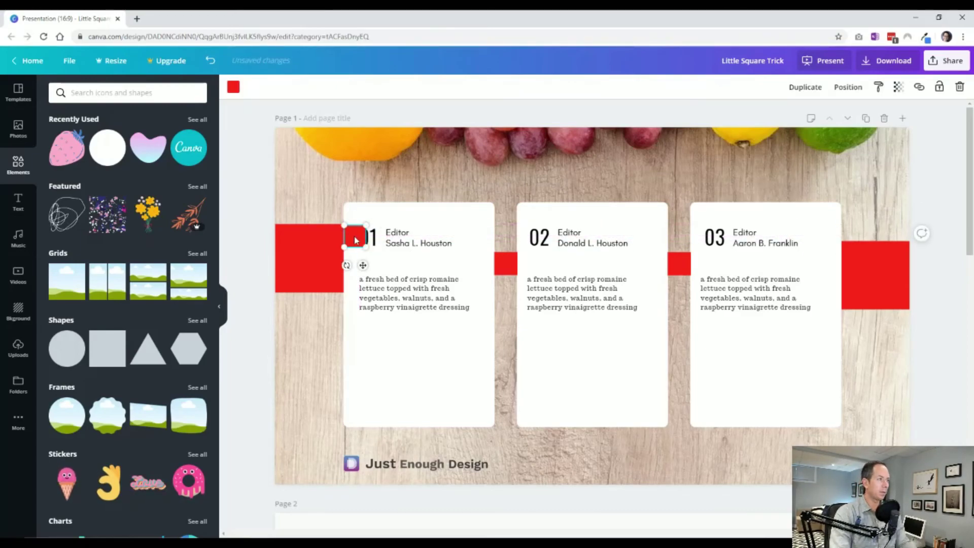
{"action": "left_click", "coordinate": [262, 321]}
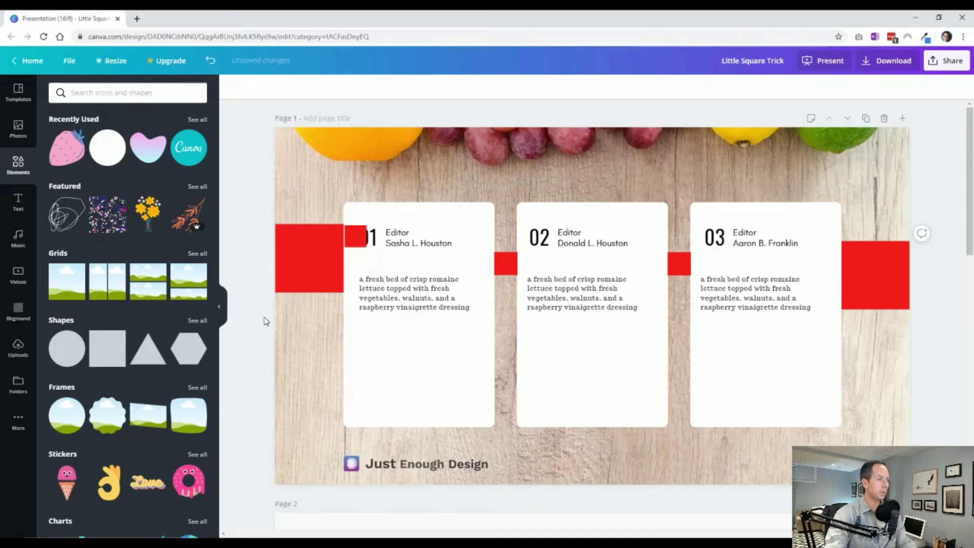
- Delete the large red square left of card 01 and shrink the small square beside 01
{"action": "left_click", "coordinate": [358, 242]}
{"action": "left_click", "coordinate": [310, 265]}
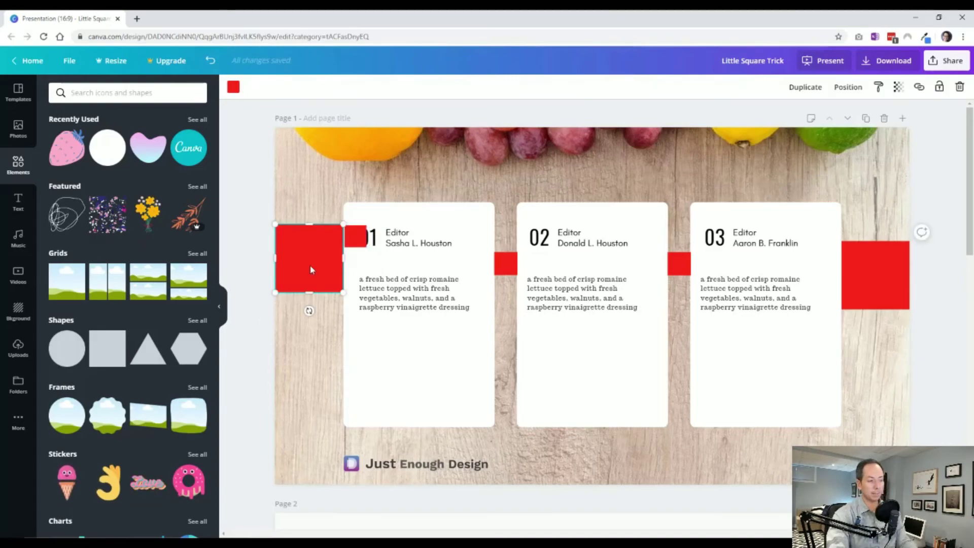
{"action": "key", "text": "Delete"}
{"action": "left_click", "coordinate": [352, 242]}
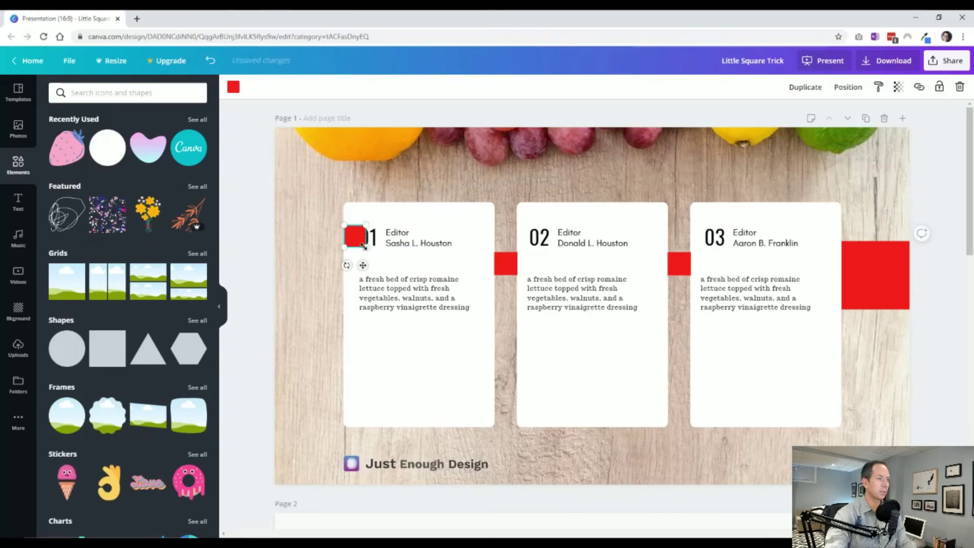
{"action": "left_click_drag", "start_coordinate": [363, 245], "coordinate": [358, 241]}
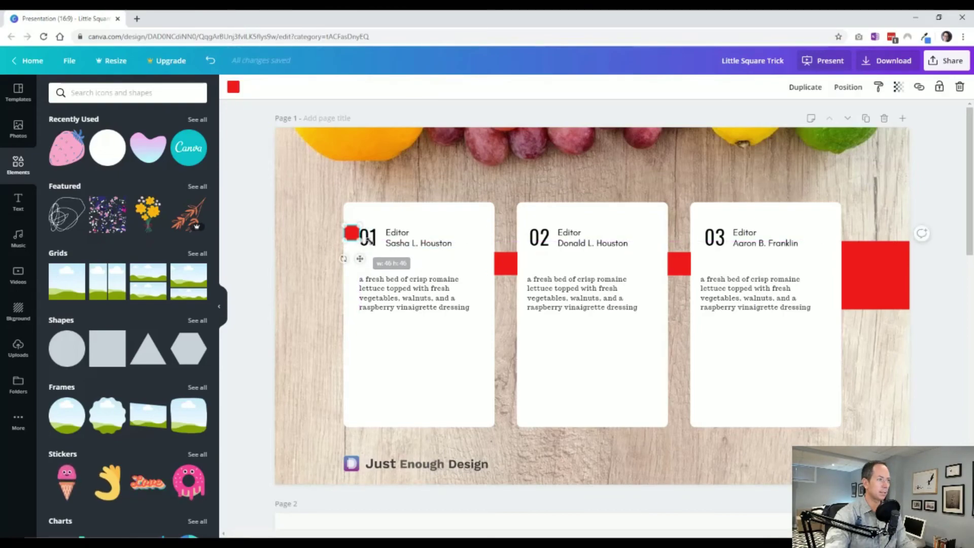
{"action": "left_click", "coordinate": [391, 242]}
- Place copies of the small square beside the 02 and 03 numbers, aligned to their headers
{"action": "left_click", "coordinate": [356, 235]}
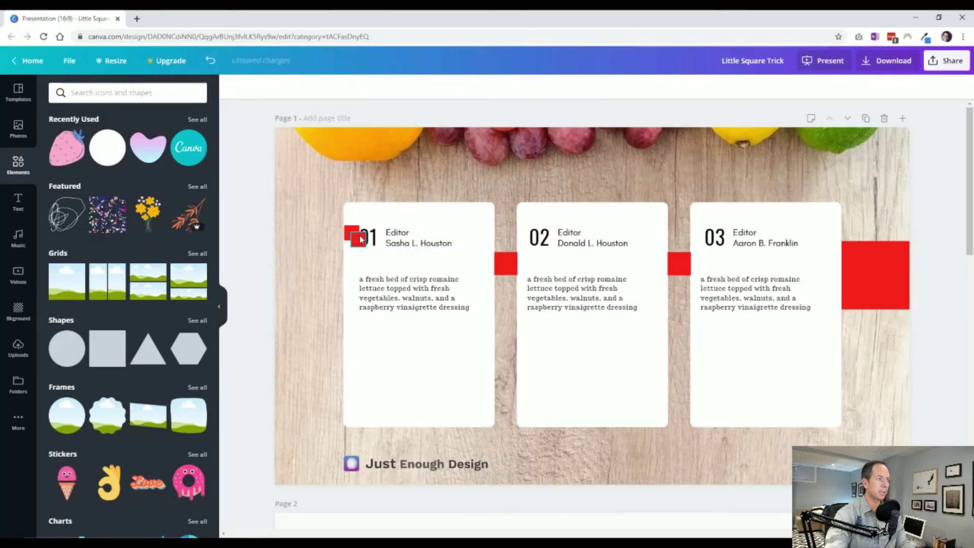
{"action": "key", "text": "ctrl+d"}
{"action": "left_click_drag", "start_coordinate": [358, 240], "coordinate": [568, 245]}
{"action": "left_click", "coordinate": [566, 244]}
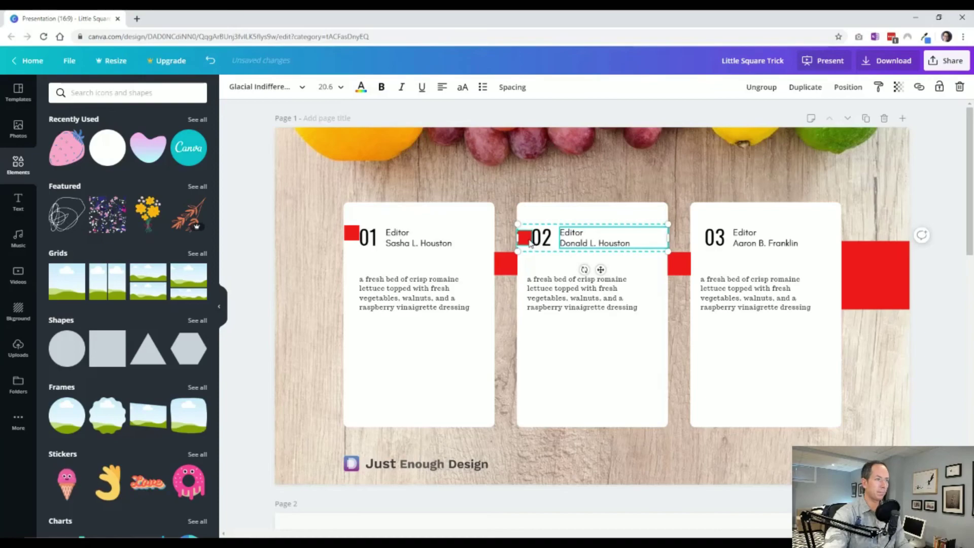
{"action": "left_click_drag", "start_coordinate": [530, 244], "coordinate": [698, 239]}
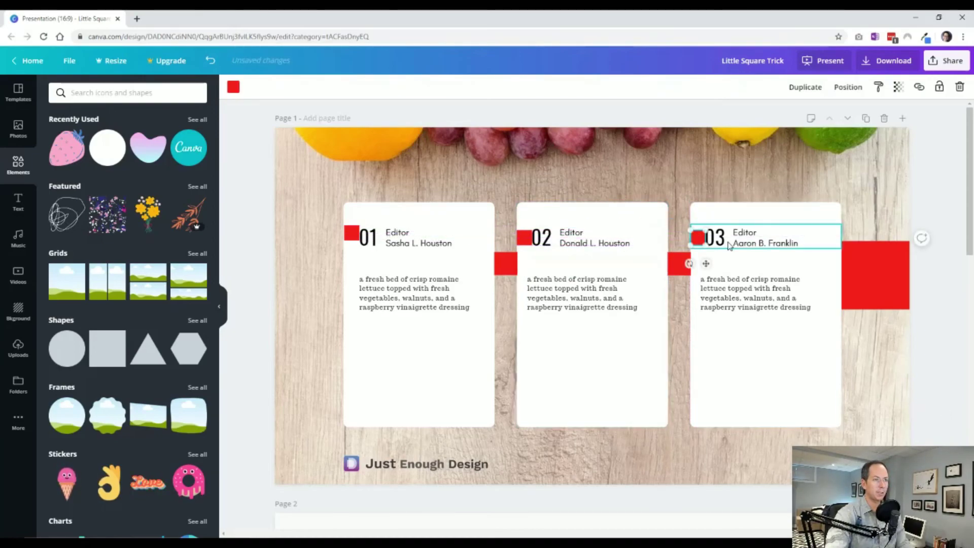
{"action": "key", "text": "Escape"}
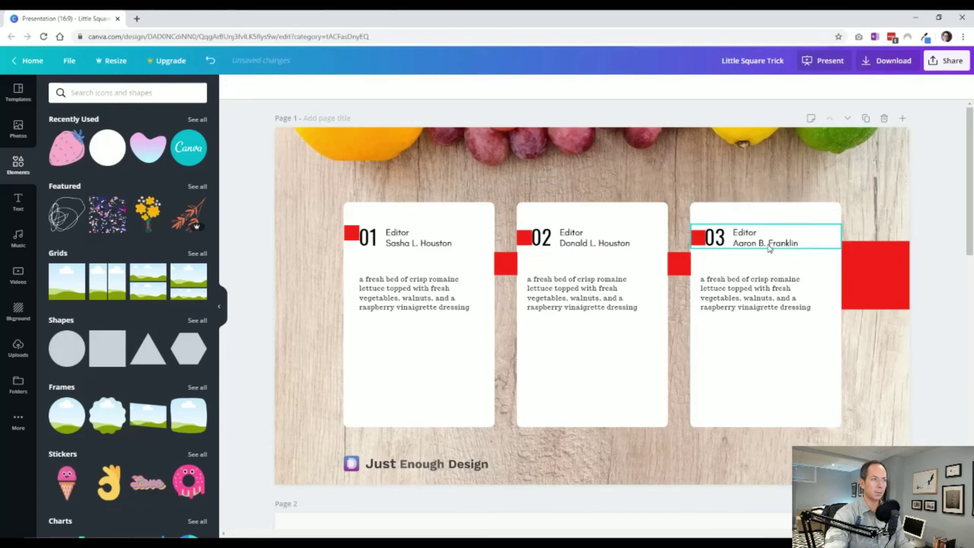
{"action": "left_click", "coordinate": [768, 248]}
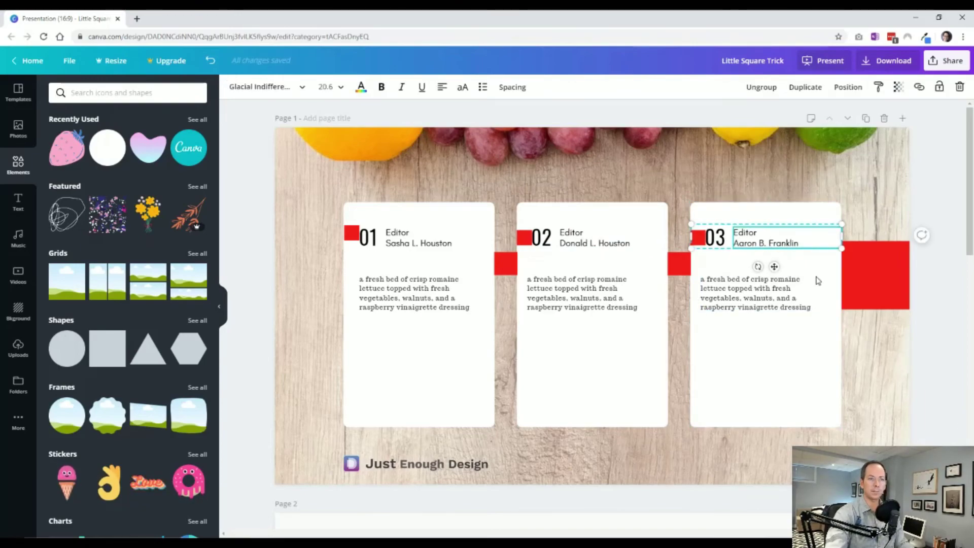
{"action": "left_click", "coordinate": [937, 350]}
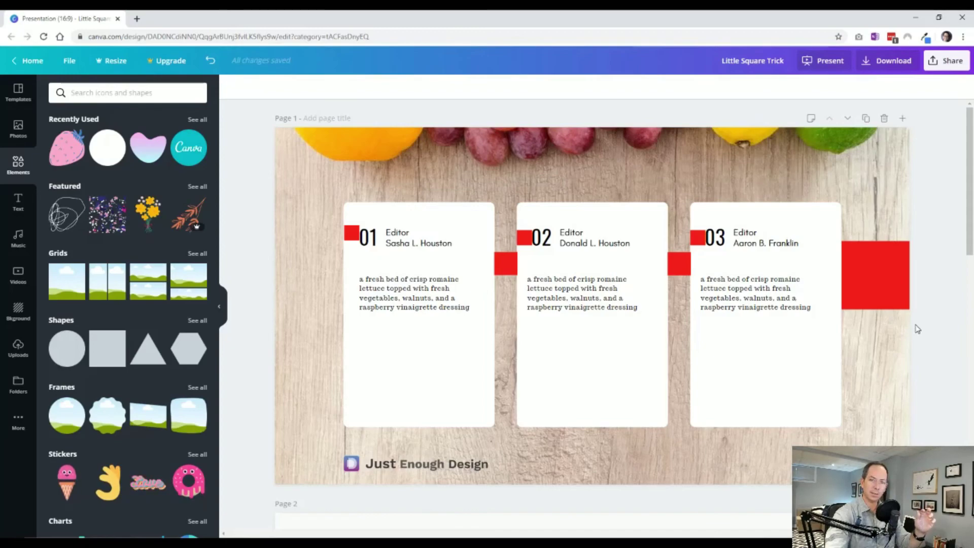
- Copy a small square below card 01's header, enlarge it, and copy it into another card
{"action": "left_click_drag", "start_coordinate": [354, 235], "coordinate": [363, 242]}
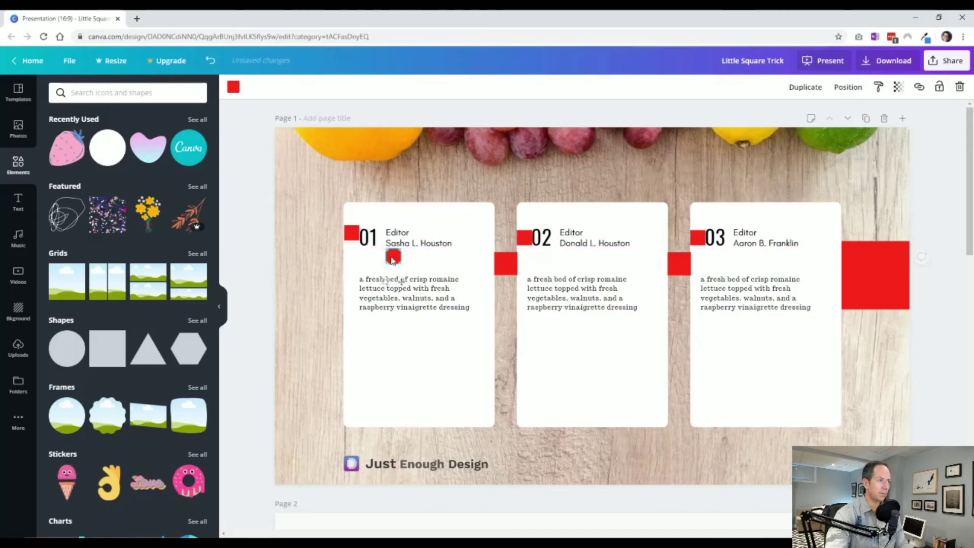
{"action": "left_click_drag", "start_coordinate": [366, 247], "coordinate": [398, 255]}
{"action": "left_click", "coordinate": [398, 257]}
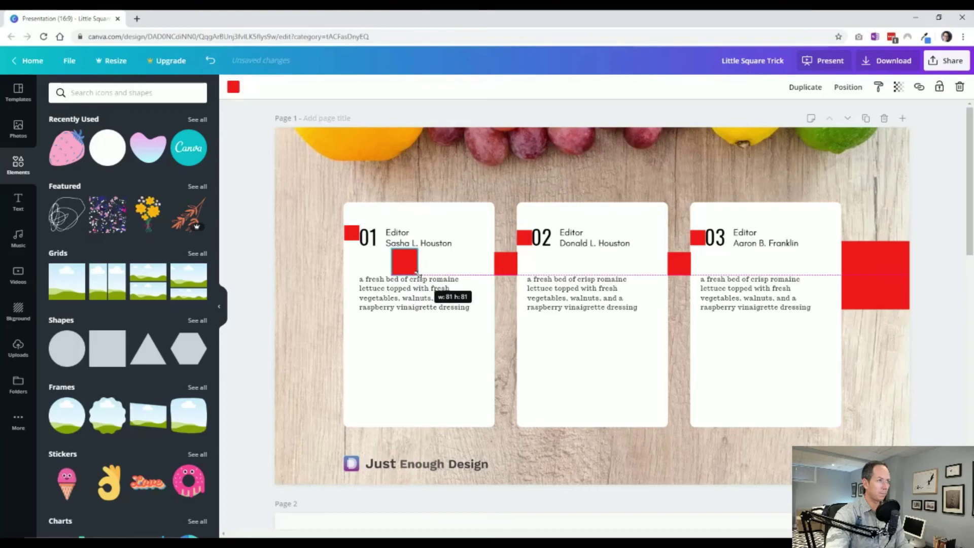
{"action": "left_click_drag", "start_coordinate": [409, 266], "coordinate": [417, 274]}
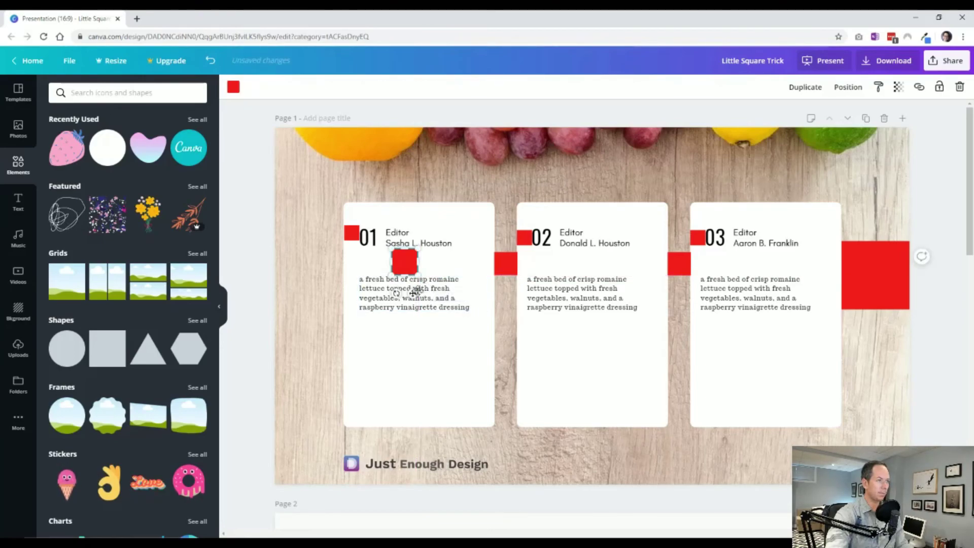
{"action": "mouse_move", "coordinate": [405, 262]}
{"action": "left_mouse_down"}
{"action": "mouse_move", "coordinate": [555, 275]}
{"action": "mouse_move", "coordinate": [751, 263]}
{"action": "left_mouse_up"}
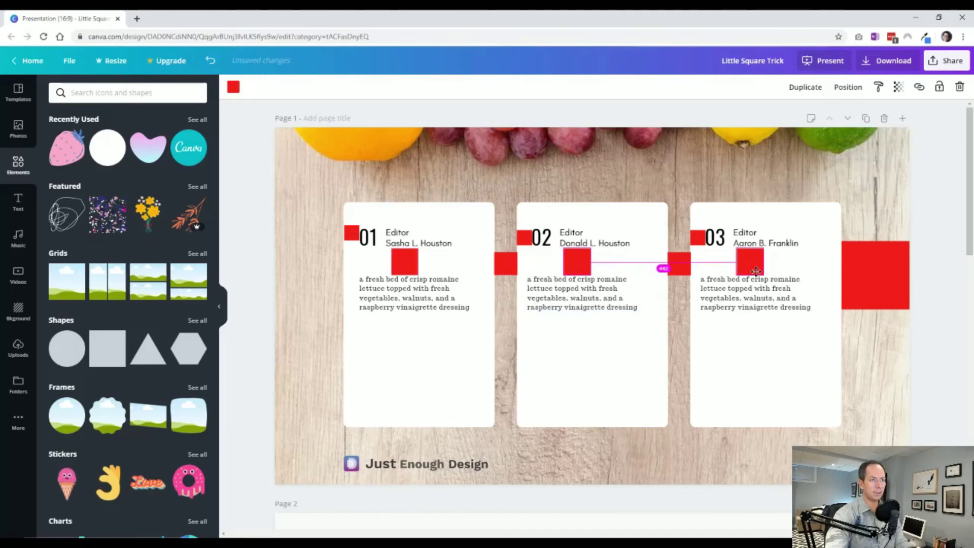
{"action": "left_click", "coordinate": [936, 394]}
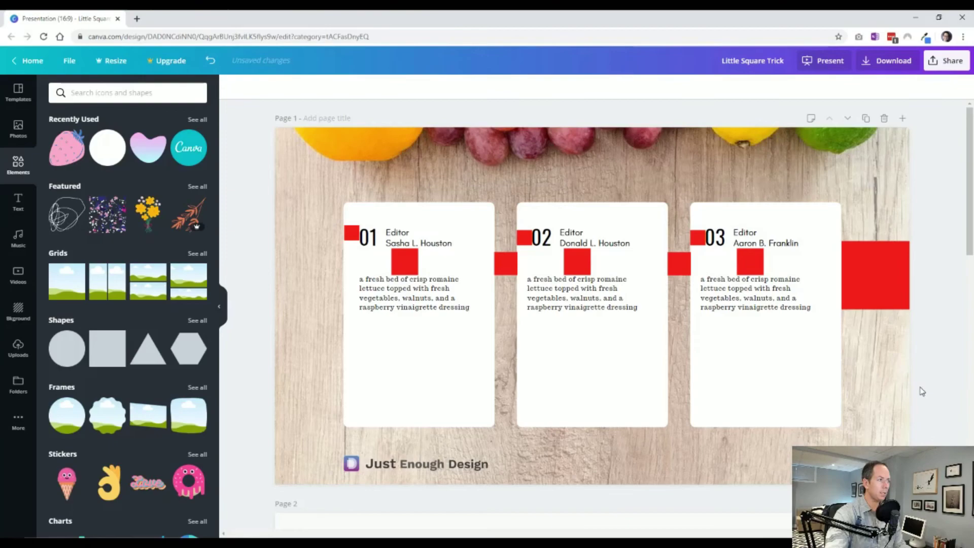
- Place spacers beside the card 02 and 03 descriptions and line the text boxes up against them
{"action": "mouse_move", "coordinate": [351, 233]}
{"action": "left_mouse_down"}
{"action": "mouse_move", "coordinate": [351, 286]}
{"action": "mouse_move", "coordinate": [525, 285]}
{"action": "left_mouse_up"}
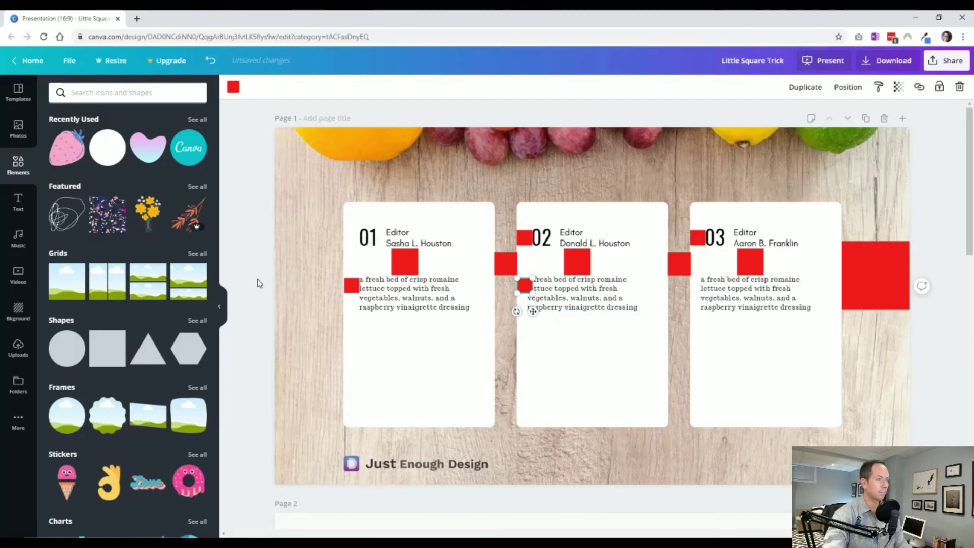
{"action": "left_click", "coordinate": [572, 290]}
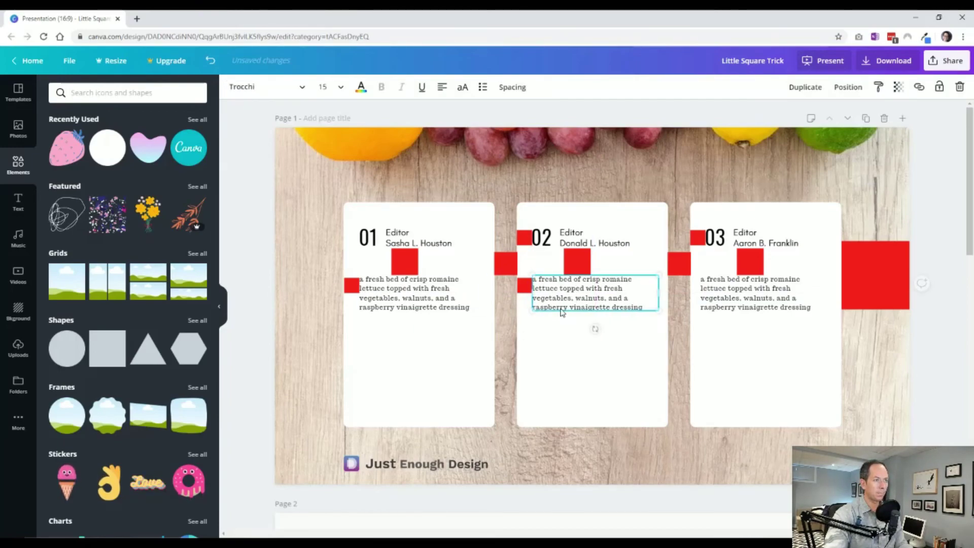
{"action": "left_click", "coordinate": [248, 336]}
{"action": "left_click", "coordinate": [524, 285]}
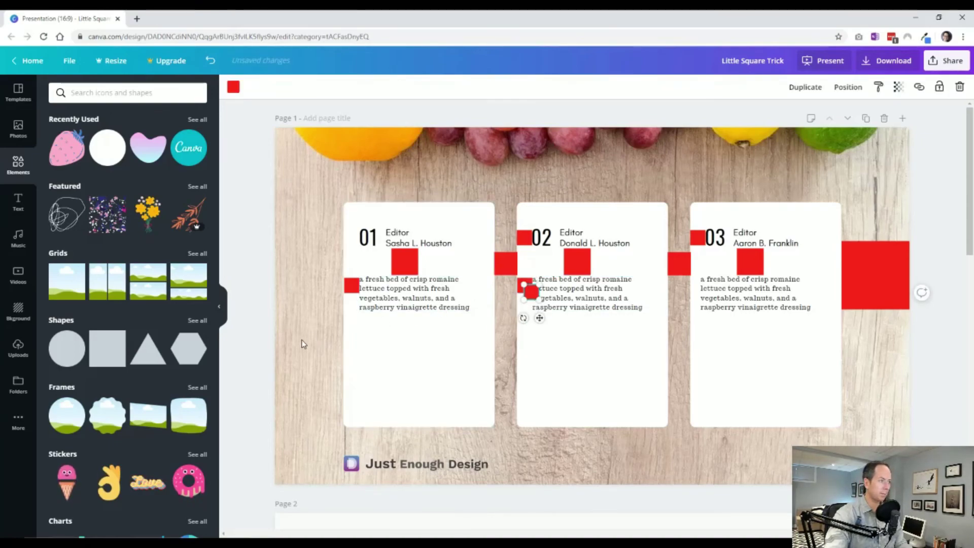
{"action": "left_click_drag", "start_coordinate": [524, 286], "coordinate": [733, 283], "text": "alt"}
{"action": "left_click", "coordinate": [729, 289]}
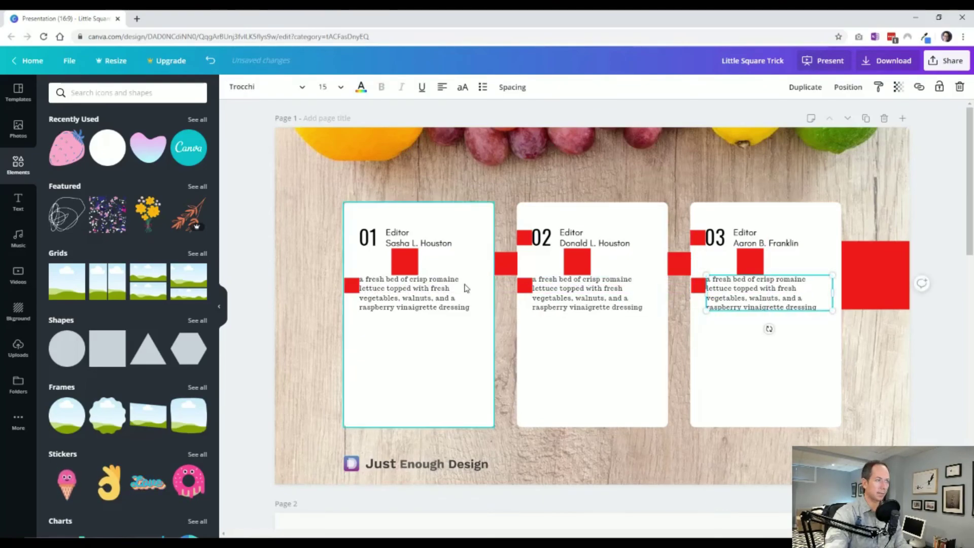
{"action": "left_click", "coordinate": [951, 404]}
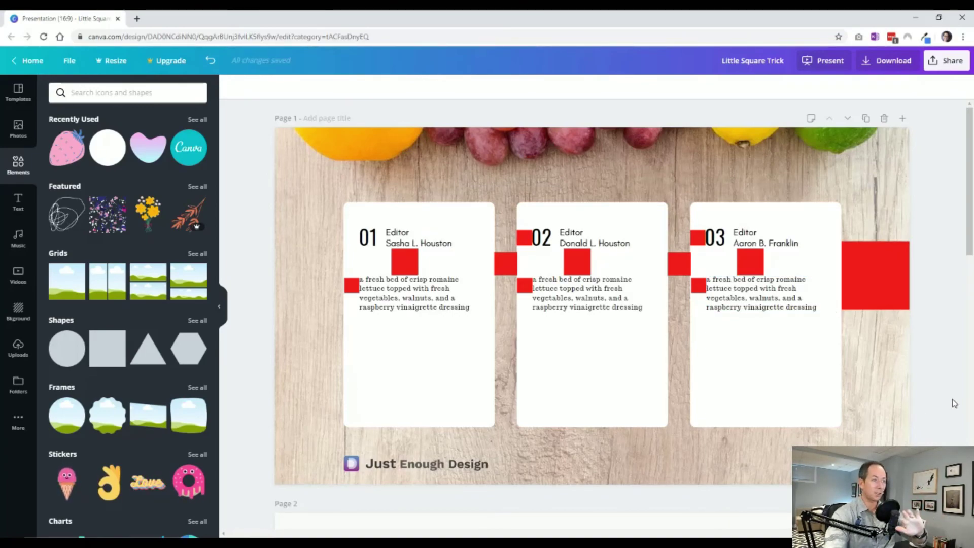
{"action": "scroll", "coordinate": [634, 446], "scroll_direction": "down", "scroll_amount": 5}
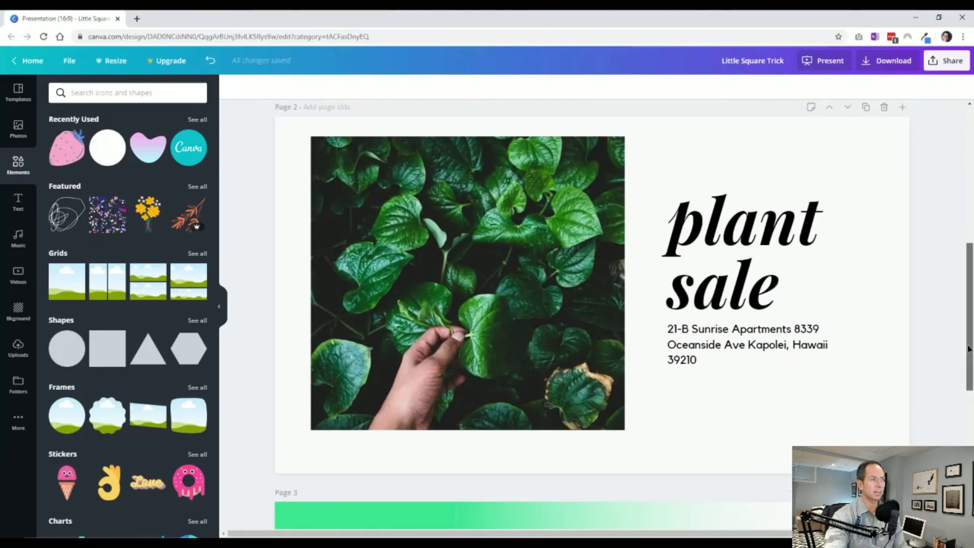
{"action": "left_click_drag", "start_coordinate": [970, 356], "coordinate": [967, 347]}
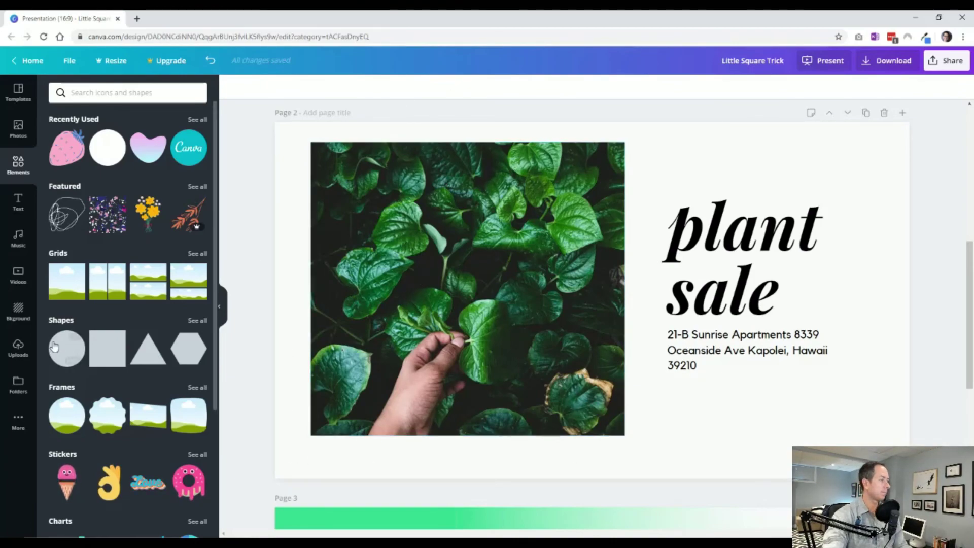
- Add a square to the plant sale slide, colour it purple, and shrink it beside the photo
{"action": "left_click", "coordinate": [110, 352]}
{"action": "left_click_drag", "start_coordinate": [467, 239], "coordinate": [333, 212]}
{"action": "left_click", "coordinate": [233, 87]}
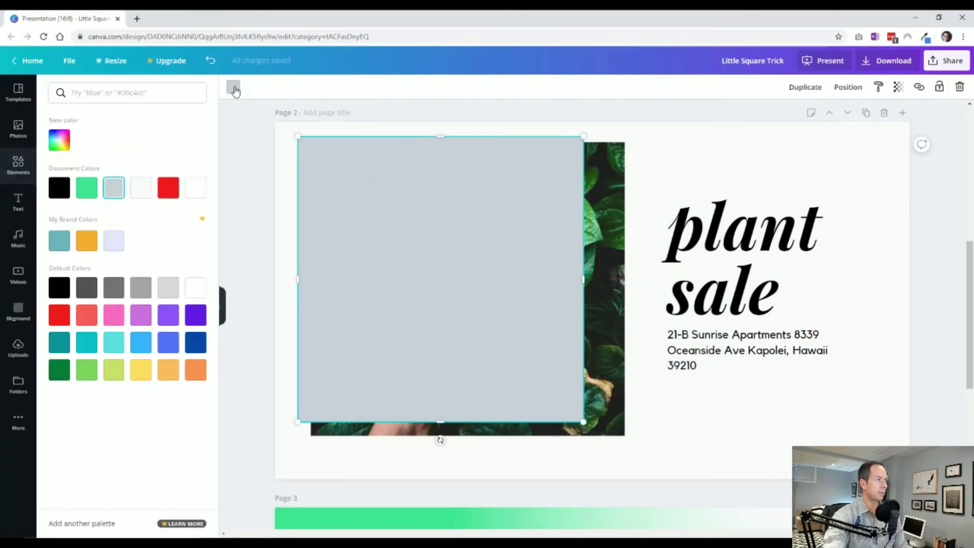
{"action": "left_click", "coordinate": [168, 314]}
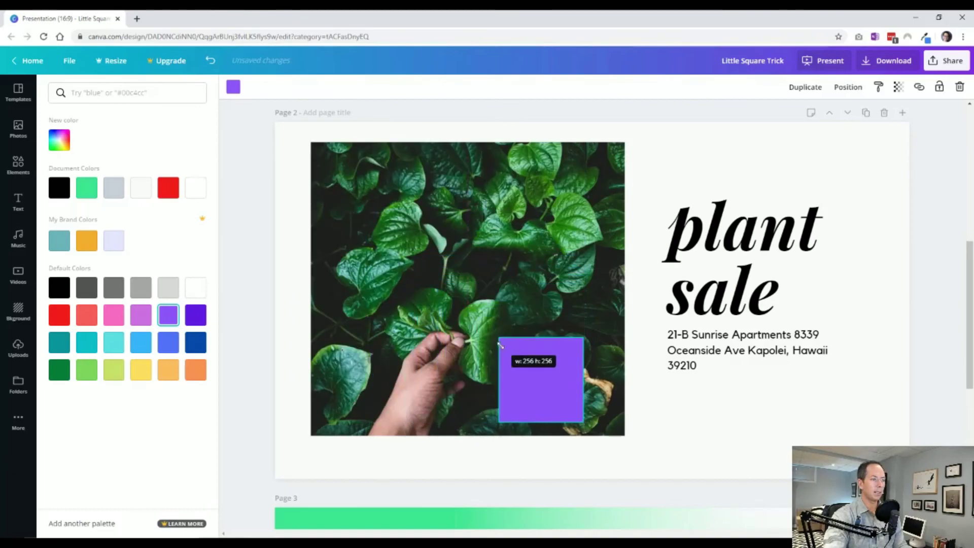
{"action": "mouse_move", "coordinate": [321, 163]}
{"action": "left_mouse_down"}
{"action": "mouse_move", "coordinate": [544, 377]}
{"action": "mouse_move", "coordinate": [365, 213]}
{"action": "mouse_move", "coordinate": [285, 167]}
{"action": "left_mouse_up"}
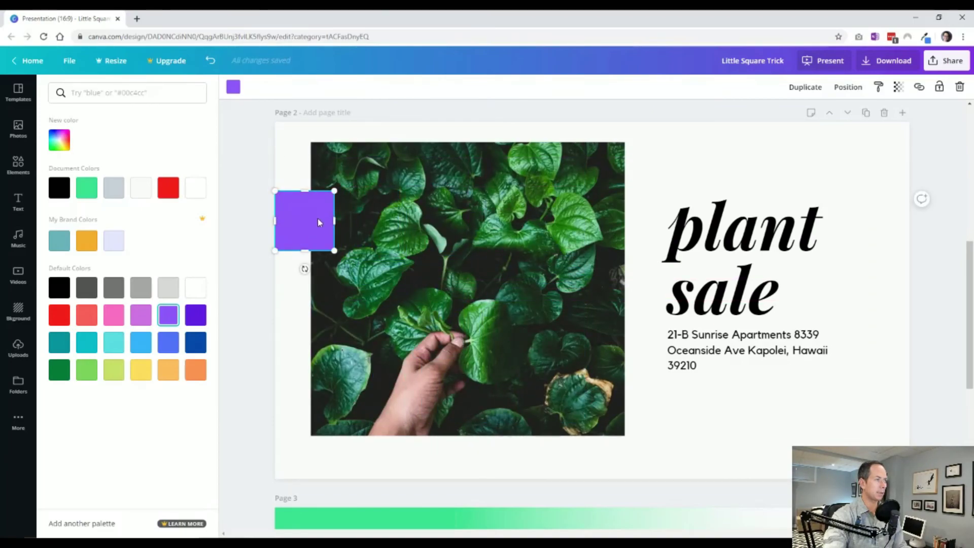
{"action": "left_click_drag", "start_coordinate": [333, 249], "coordinate": [310, 225]}
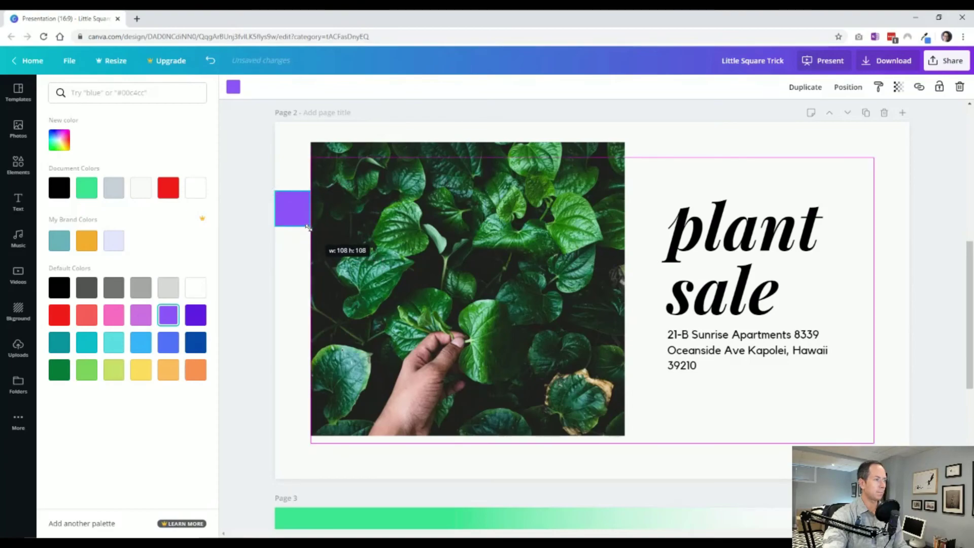
{"action": "left_click", "coordinate": [254, 281]}
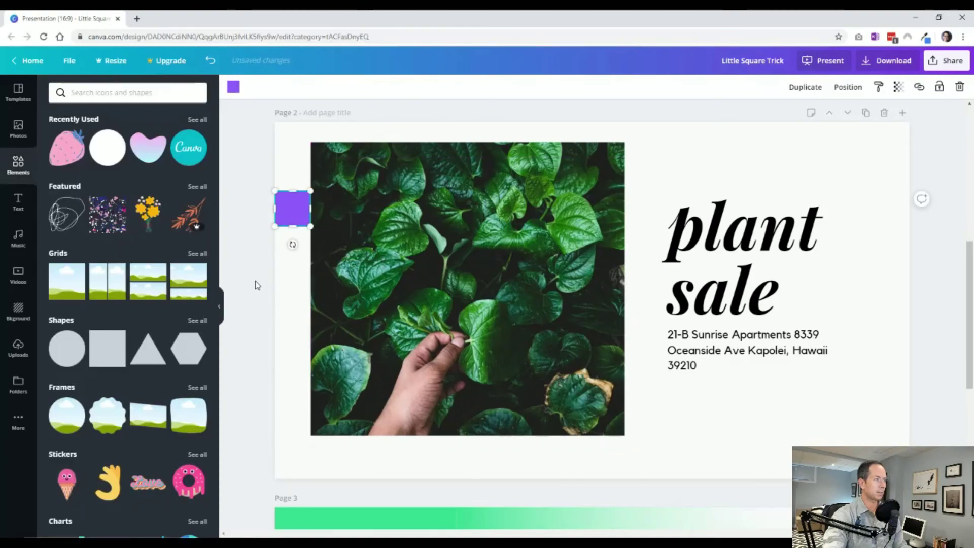
- Copy the purple square above the plant photo and bring the photo's top edge down to it
{"action": "left_click", "coordinate": [288, 220]}
{"action": "left_click_drag", "start_coordinate": [287, 220], "coordinate": [402, 146]}
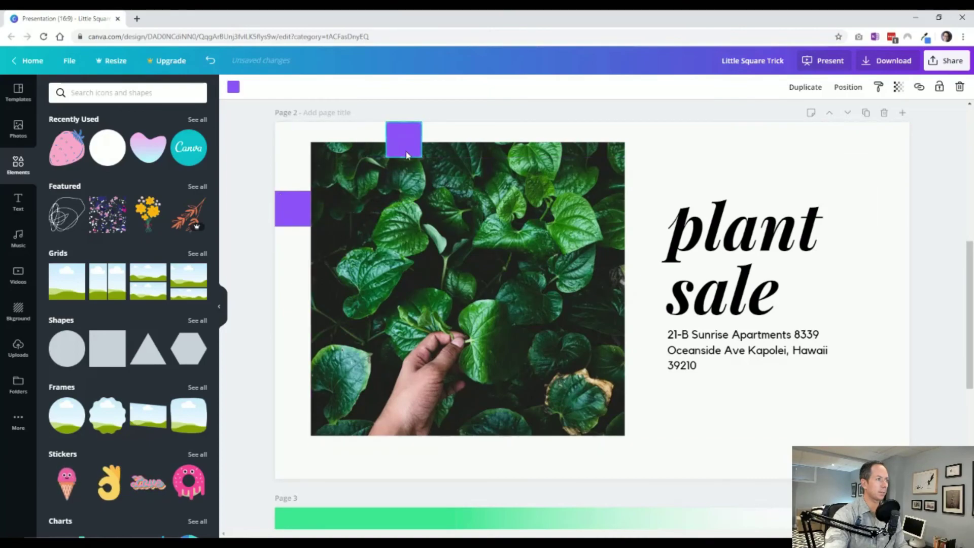
{"action": "left_click", "coordinate": [404, 290]}
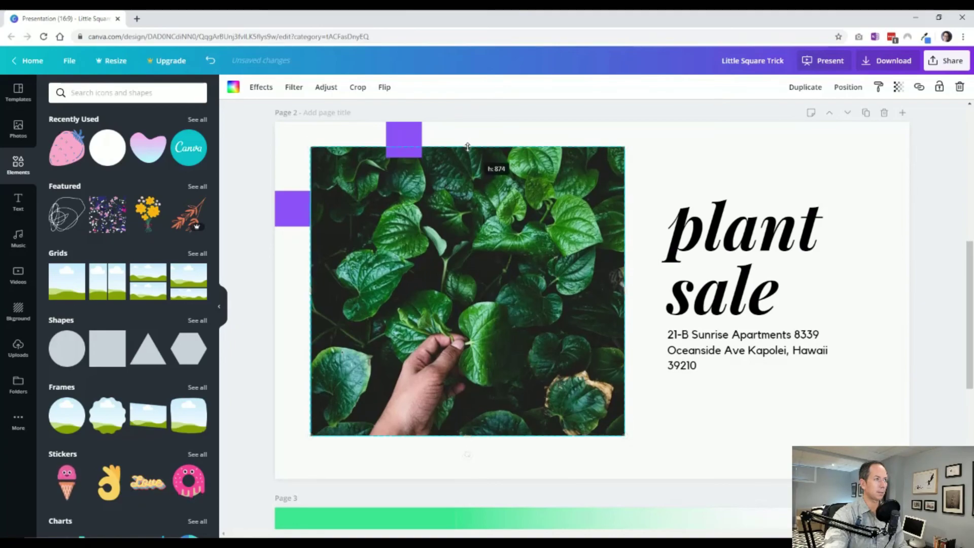
{"action": "left_click_drag", "start_coordinate": [467, 141], "coordinate": [467, 158]}
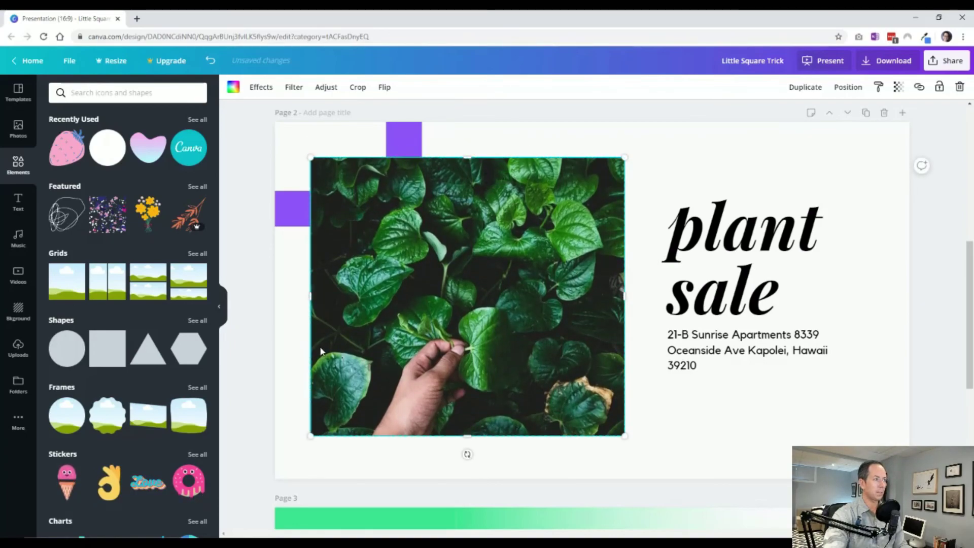
- Move the purple square below the photo and extend the photo's bottom edge to meet it
{"action": "left_click", "coordinate": [404, 141]}
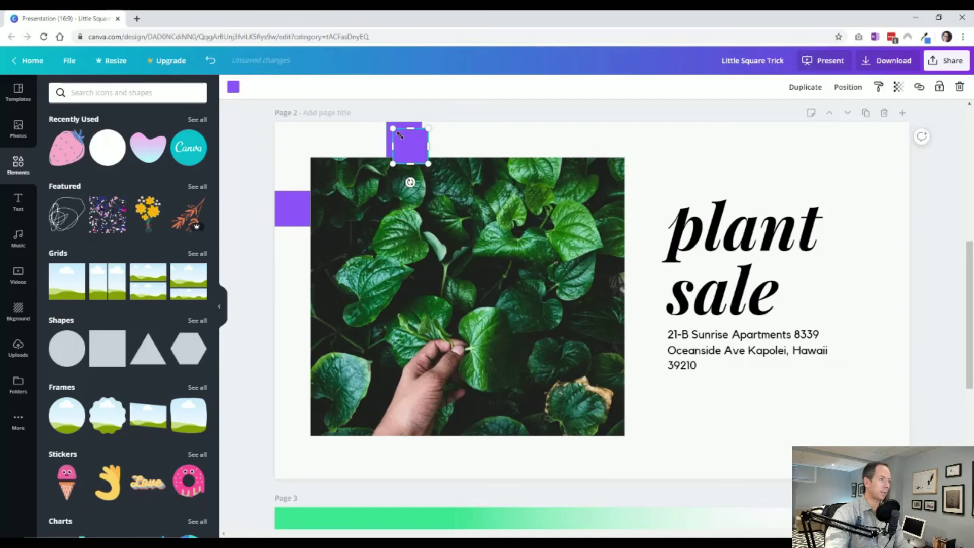
{"action": "left_click_drag", "start_coordinate": [411, 144], "coordinate": [391, 466]}
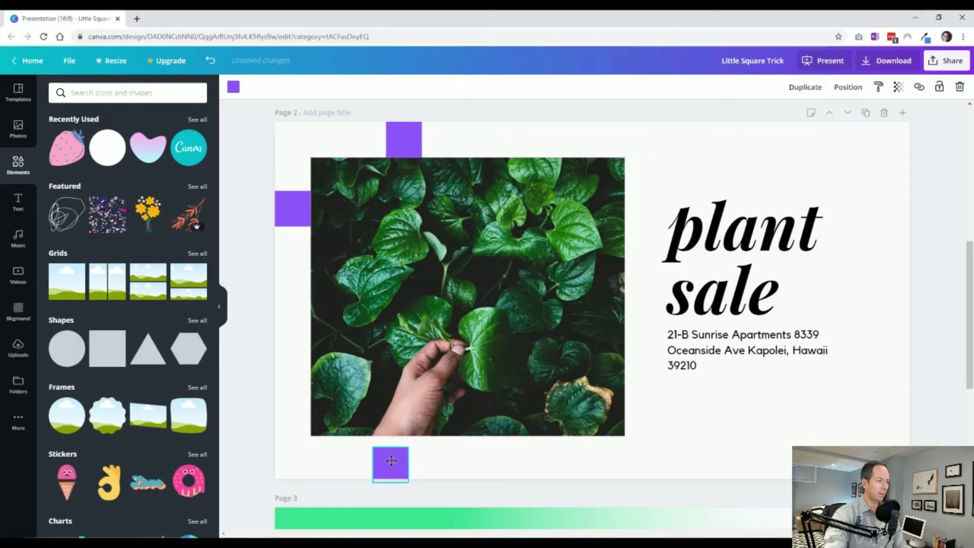
{"action": "left_click", "coordinate": [455, 431]}
{"action": "left_click_drag", "start_coordinate": [471, 437], "coordinate": [470, 446]}
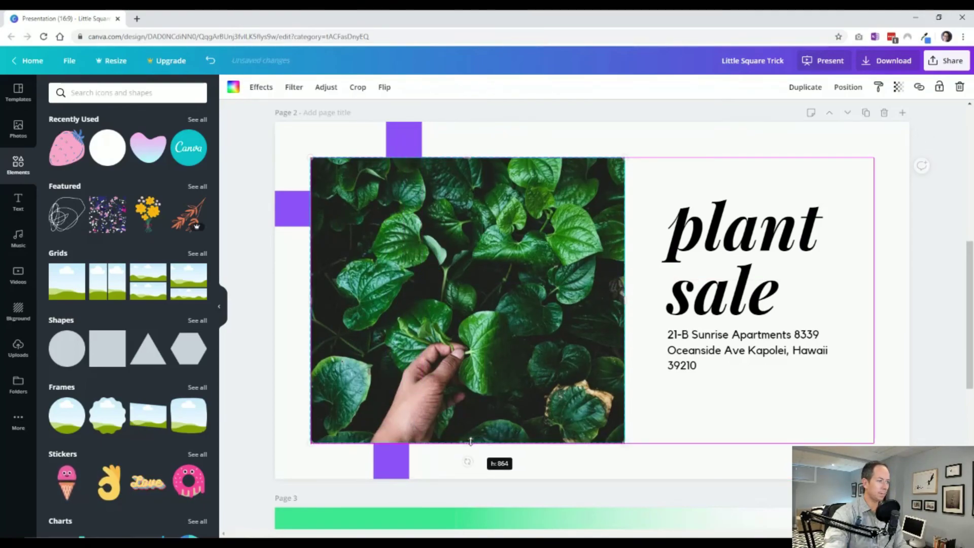
{"action": "left_click", "coordinate": [270, 413]}
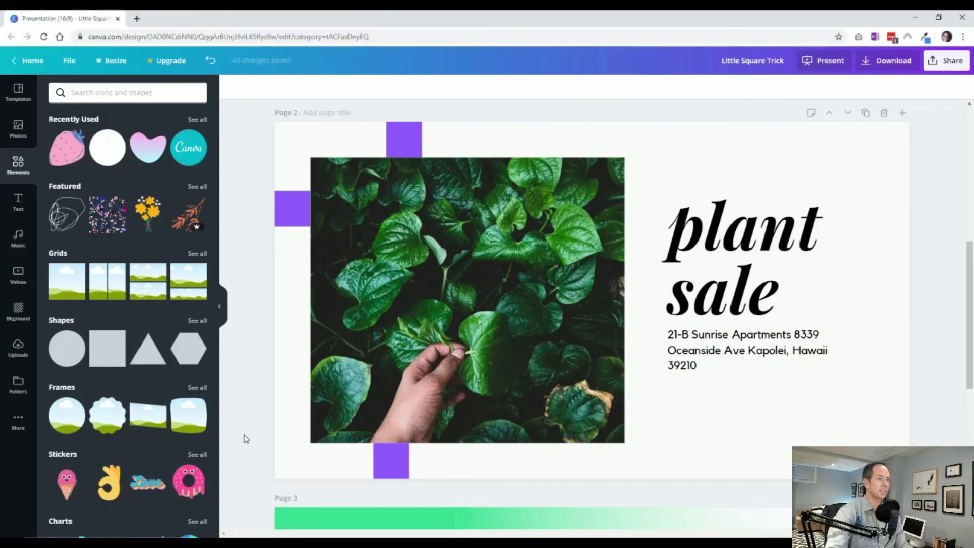
- Move a purple square to the photo's right edge and shift the plant sale text against it
{"action": "left_click", "coordinate": [710, 276]}
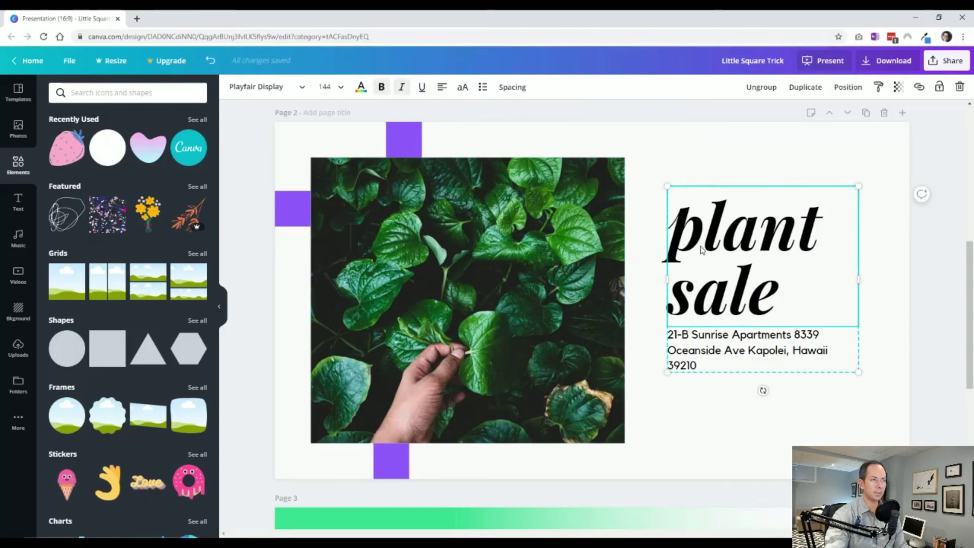
{"action": "left_click", "coordinate": [393, 469]}
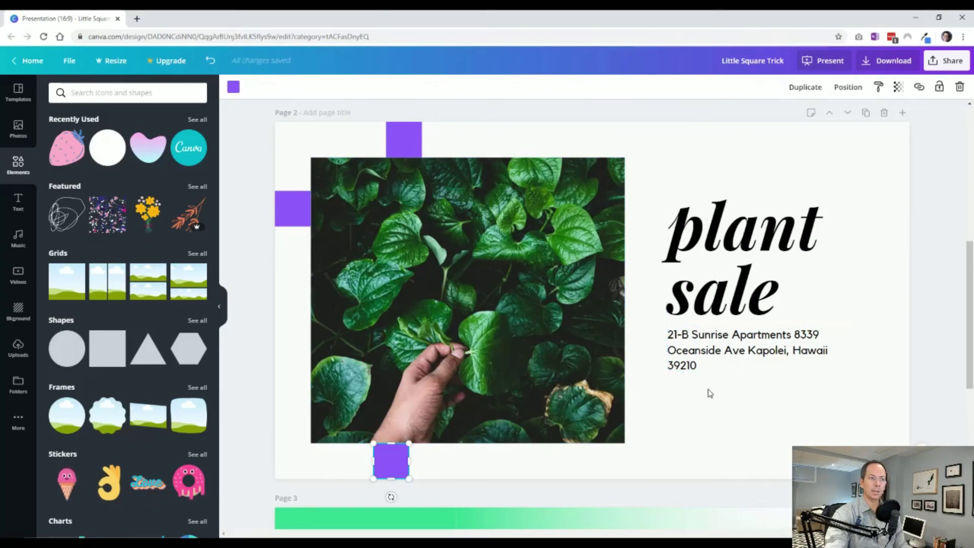
{"action": "left_click_drag", "start_coordinate": [390, 472], "coordinate": [643, 318]}
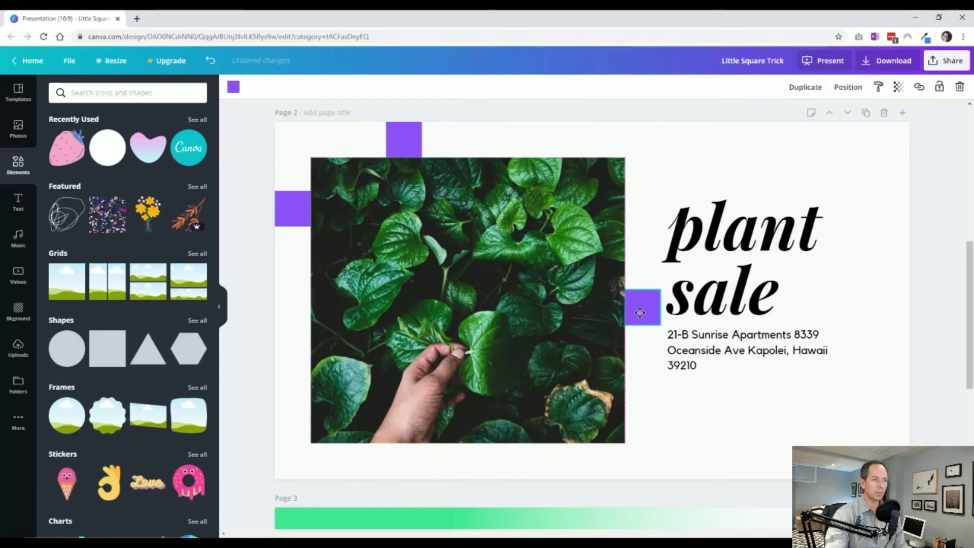
{"action": "left_click", "coordinate": [702, 288]}
{"action": "left_click_drag", "start_coordinate": [703, 298], "coordinate": [695, 299]}
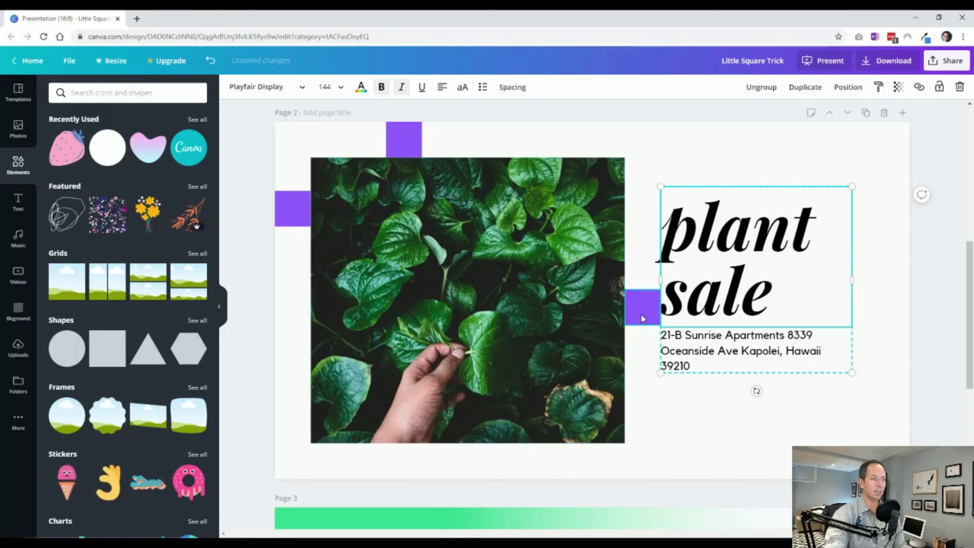
- Duplicate the square beside the sale text and place the copy below the photo
{"action": "left_click", "coordinate": [653, 319]}
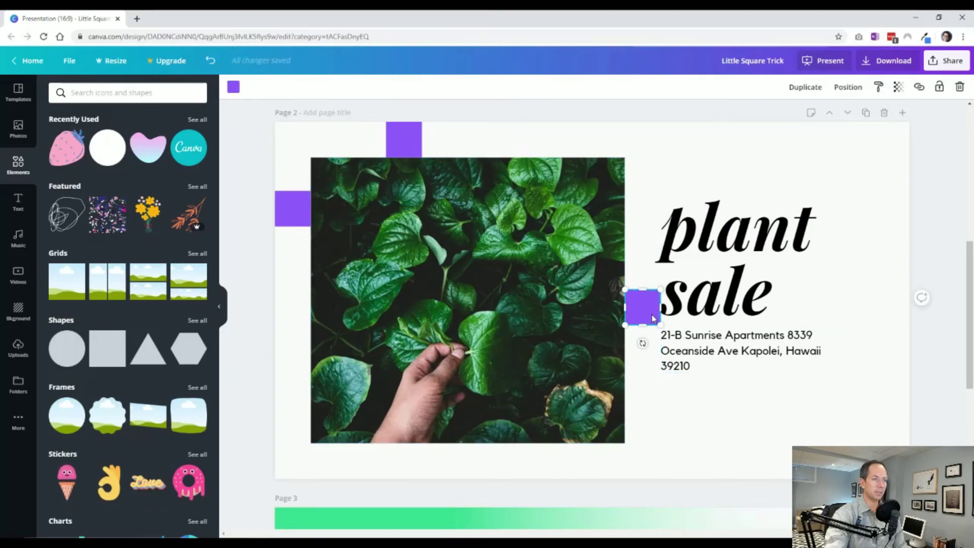
{"action": "key", "text": "ctrl+d"}
{"action": "left_click_drag", "start_coordinate": [648, 312], "coordinate": [450, 460]}
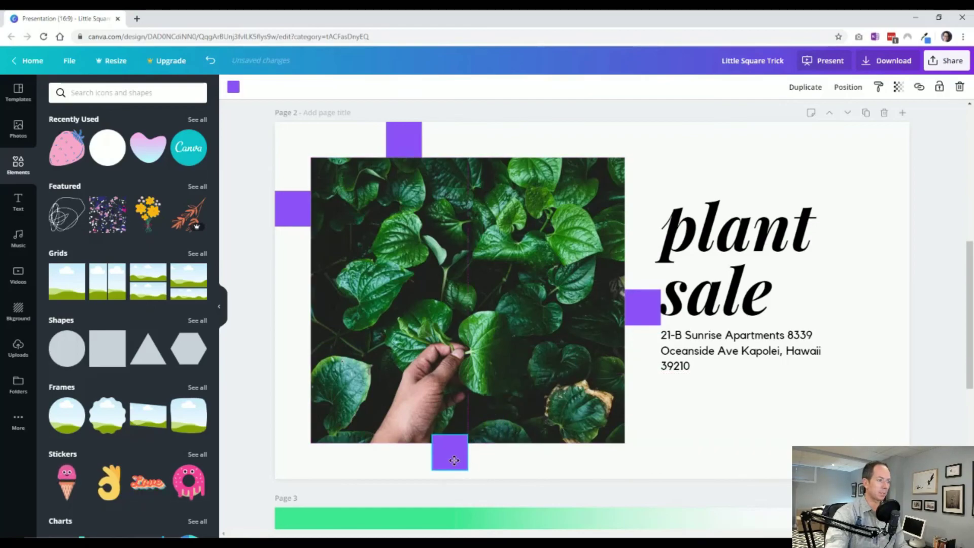
{"action": "left_click", "coordinate": [276, 495]}
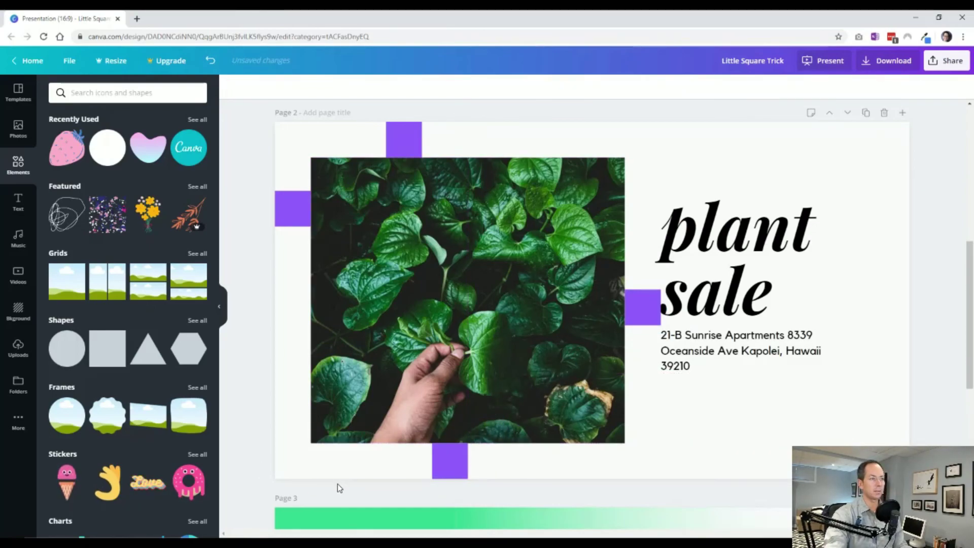
- Select the four purple spacer squares around the photo and delete them
{"action": "left_click", "coordinate": [448, 454]}
{"action": "left_click", "coordinate": [643, 312], "text": "shift"}
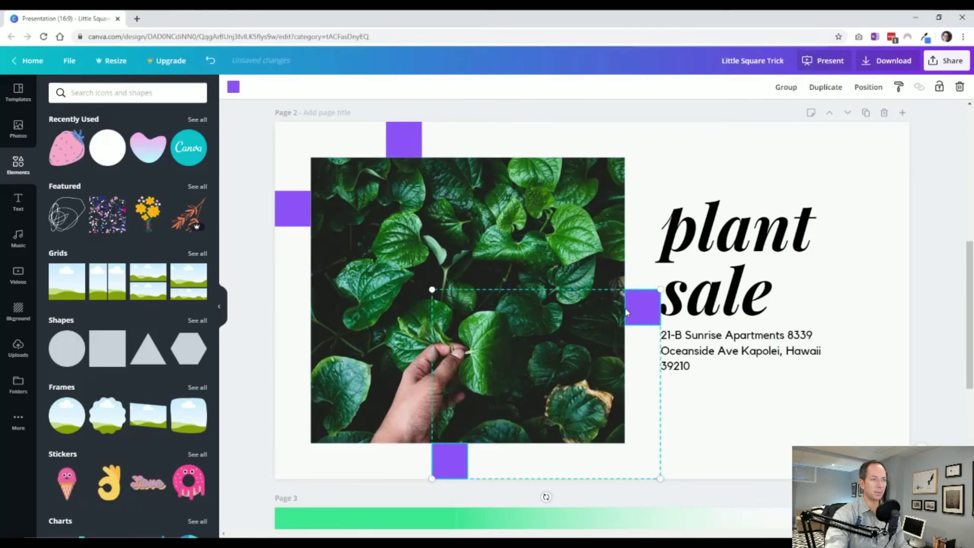
{"action": "left_click", "coordinate": [404, 139], "text": "shift"}
{"action": "left_click", "coordinate": [290, 213], "text": "shift"}
{"action": "left_click", "coordinate": [293, 209]}
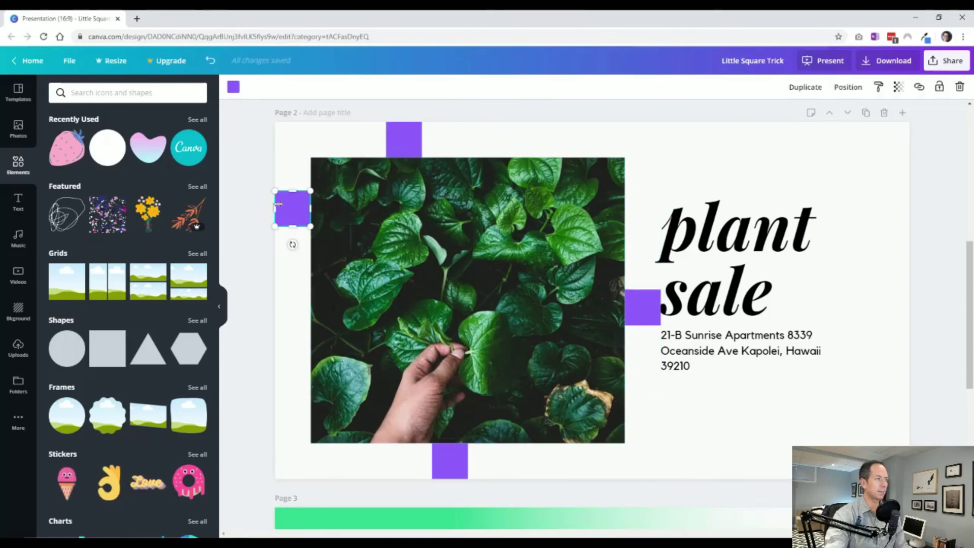
{"action": "left_click", "coordinate": [403, 137], "text": "shift"}
{"action": "left_click", "coordinate": [643, 308], "text": "shift"}
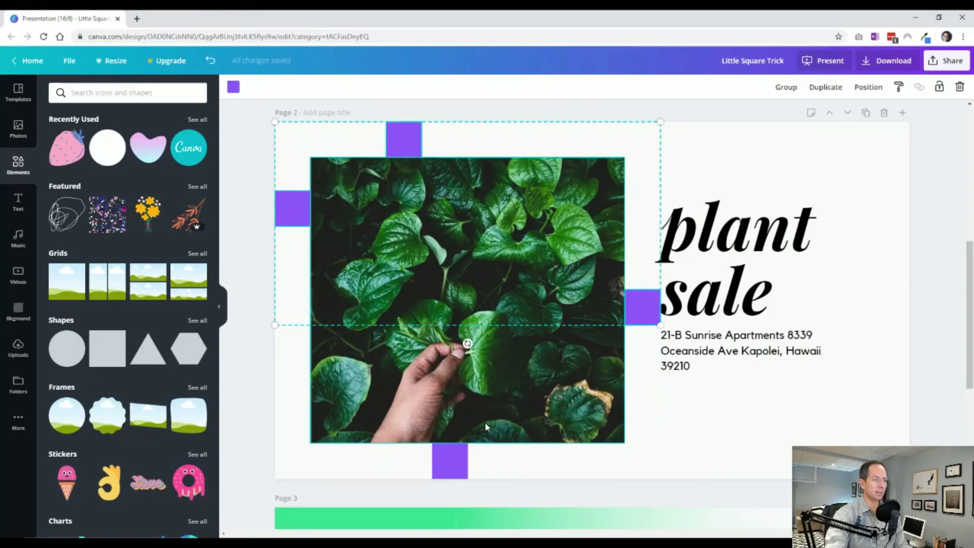
{"action": "left_click", "coordinate": [450, 463], "text": "shift"}
{"action": "key", "text": "Delete"}
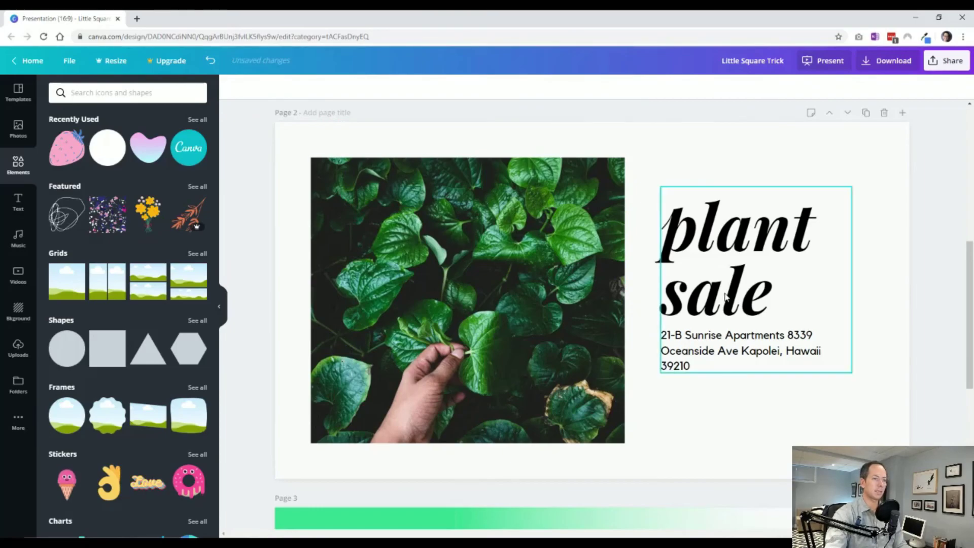
{"action": "left_click", "coordinate": [727, 441]}
{"action": "scroll", "coordinate": [433, 396], "scroll_direction": "up", "scroll_amount": 3}
{"action": "scroll", "coordinate": [270, 447], "scroll_direction": "down", "scroll_amount": 3}
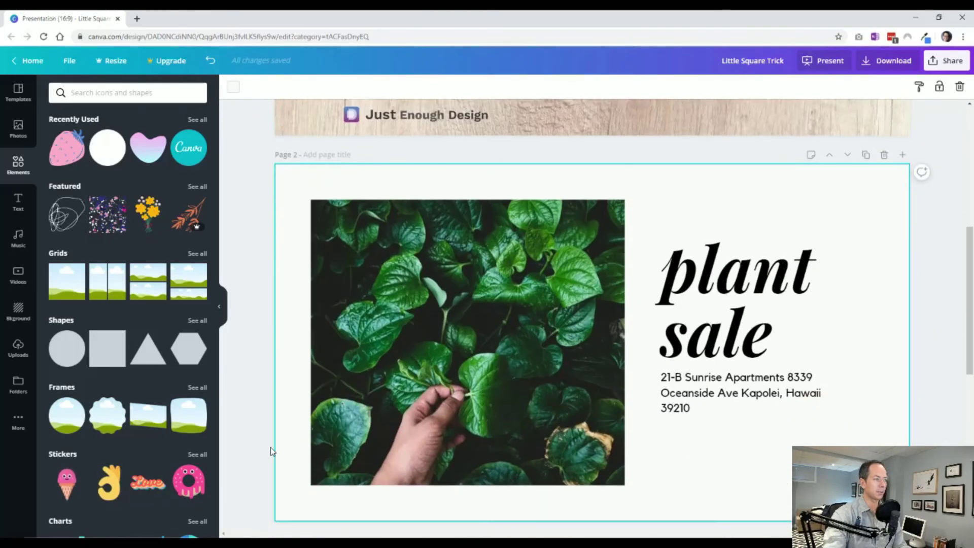
{"action": "scroll", "coordinate": [271, 446], "scroll_direction": "down", "scroll_amount": 2}
{"action": "scroll", "coordinate": [269, 451], "scroll_direction": "down", "scroll_amount": 3}
{"action": "scroll", "coordinate": [269, 451], "scroll_direction": "down", "scroll_amount": 1}
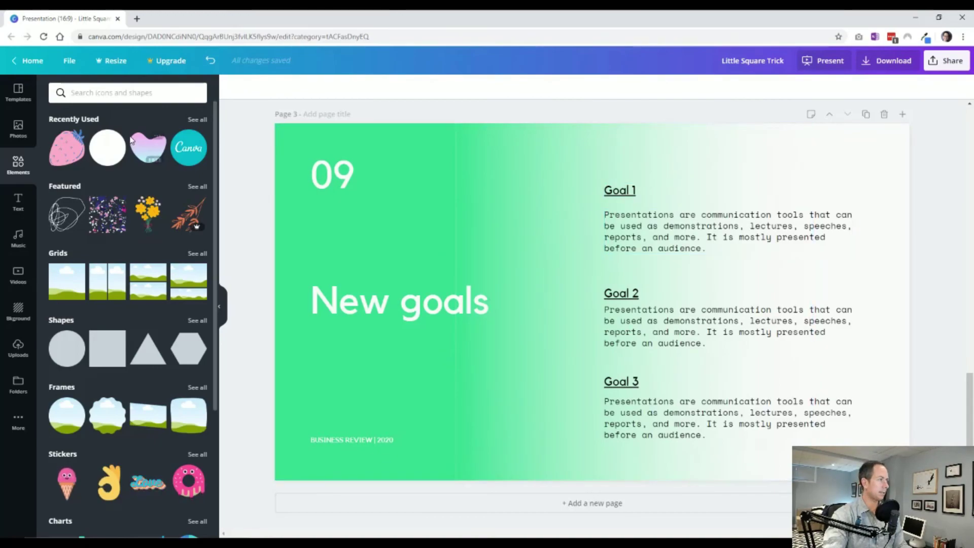
- Add a square shape to the New goals slide and colour it dark orange
{"action": "left_click", "coordinate": [107, 349]}
{"action": "left_click_drag", "start_coordinate": [509, 208], "coordinate": [478, 191]}
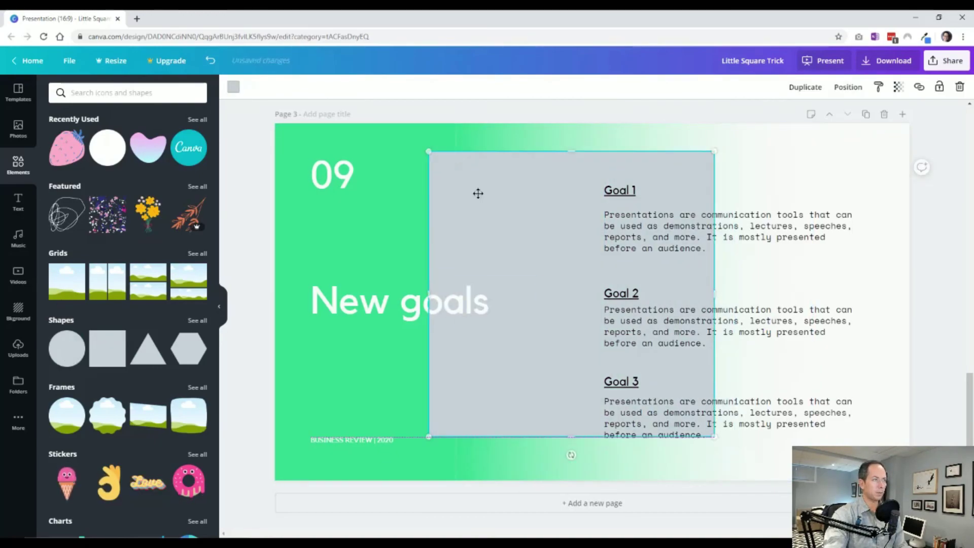
{"action": "left_click", "coordinate": [233, 89]}
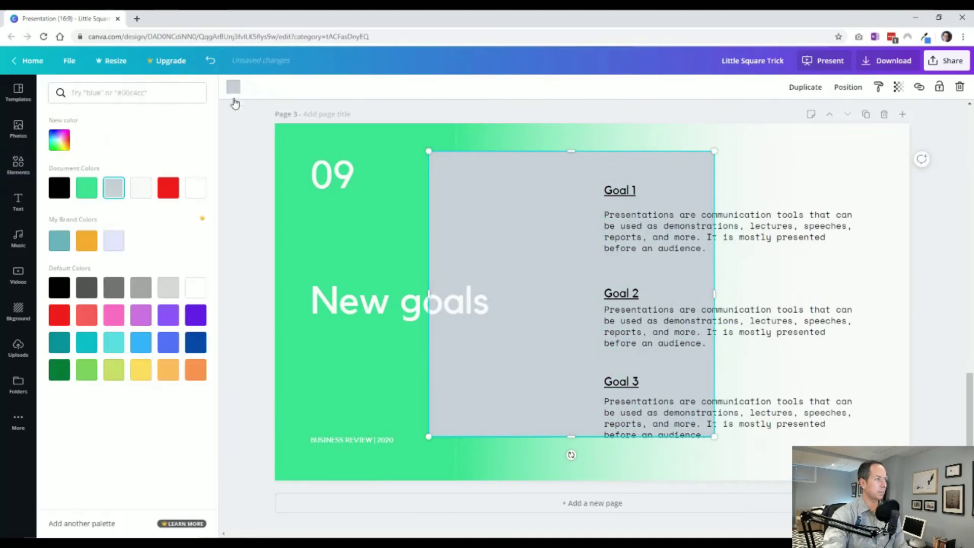
{"action": "left_click", "coordinate": [168, 369]}
{"action": "left_click", "coordinate": [196, 374]}
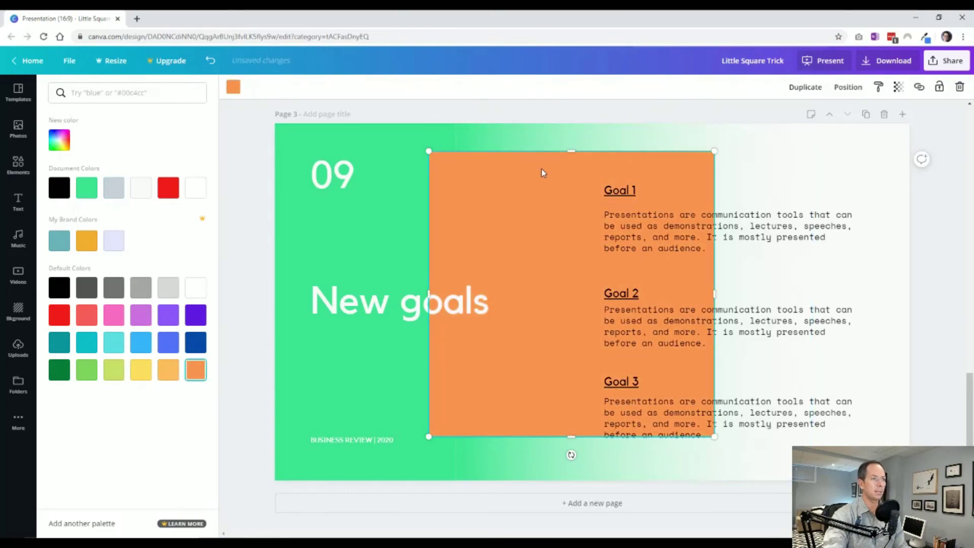
- Reposition the orange square and shrink it to a small spacer
{"action": "left_click_drag", "start_coordinate": [503, 207], "coordinate": [508, 201]}
{"action": "right_click", "coordinate": [507, 200]}
{"action": "left_click", "coordinate": [544, 341]}
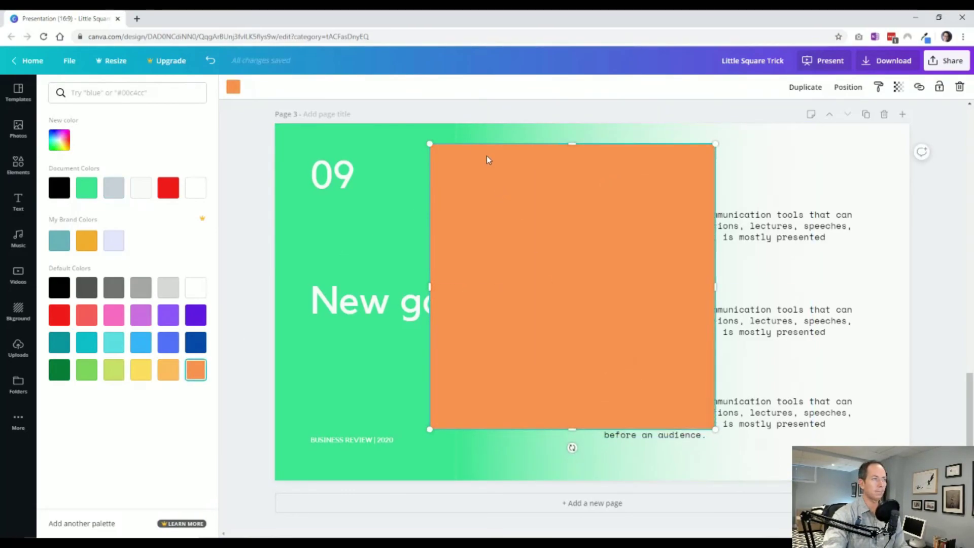
{"action": "mouse_move", "coordinate": [427, 143]}
{"action": "left_mouse_down"}
{"action": "mouse_move", "coordinate": [683, 395]}
{"action": "mouse_move", "coordinate": [765, 337]}
{"action": "left_mouse_up"}
- Move the orange square under the Goal 1 heading and shrink it to a tiny spacer
{"action": "left_click", "coordinate": [699, 411]}
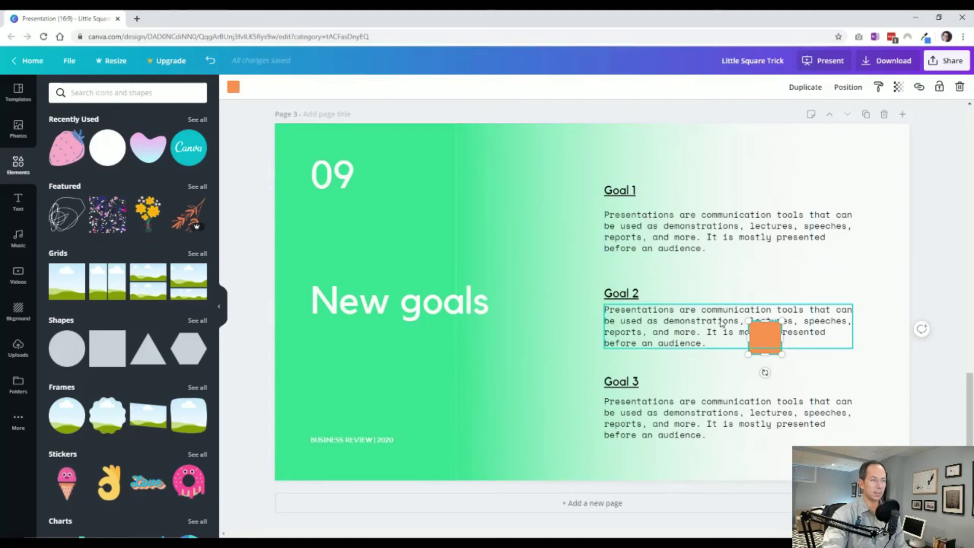
{"action": "left_click_drag", "start_coordinate": [766, 344], "coordinate": [632, 216]}
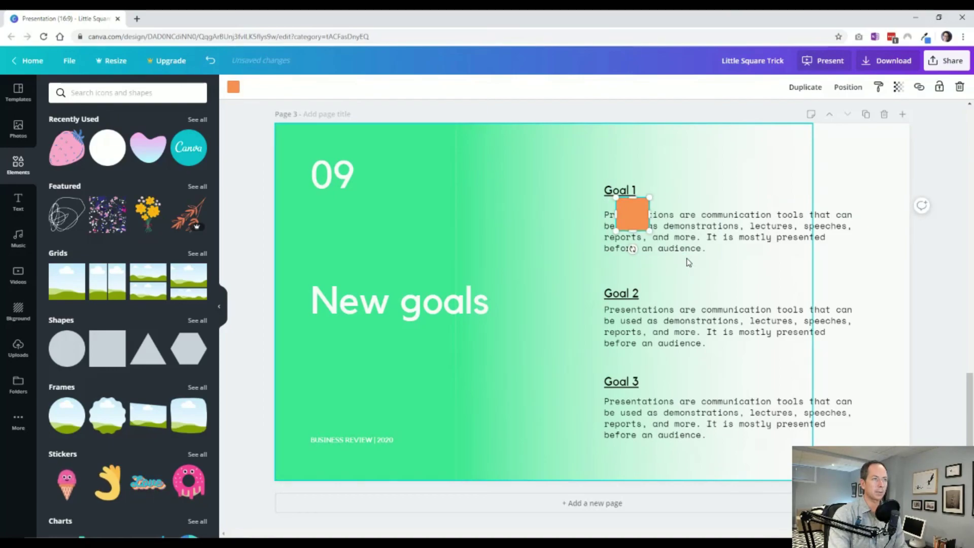
{"action": "key", "text": "Escape"}
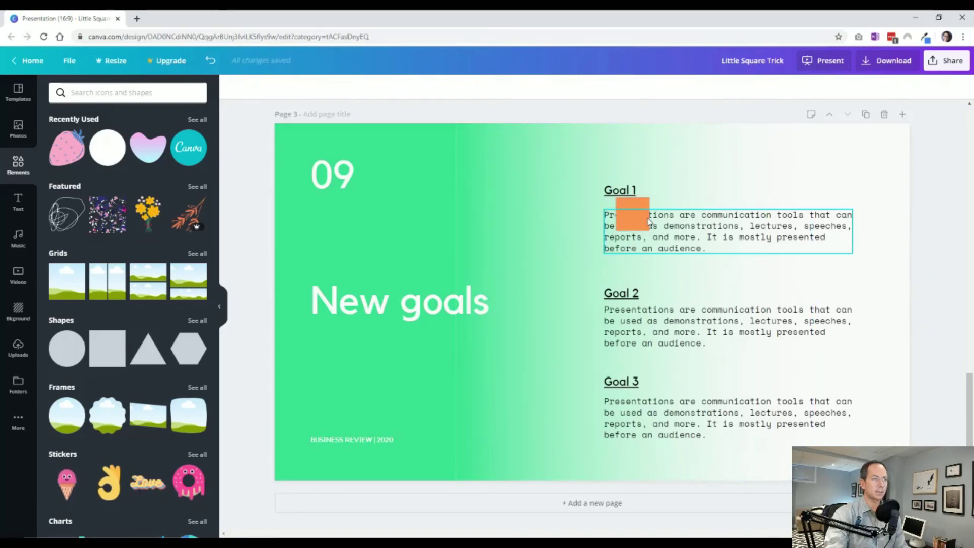
{"action": "left_click", "coordinate": [643, 219]}
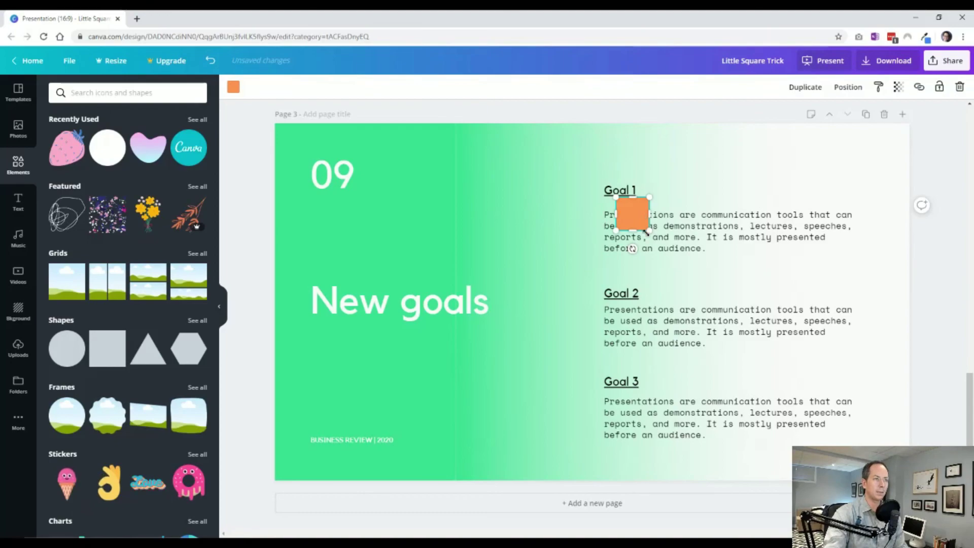
{"action": "left_click_drag", "start_coordinate": [639, 224], "coordinate": [628, 212]}
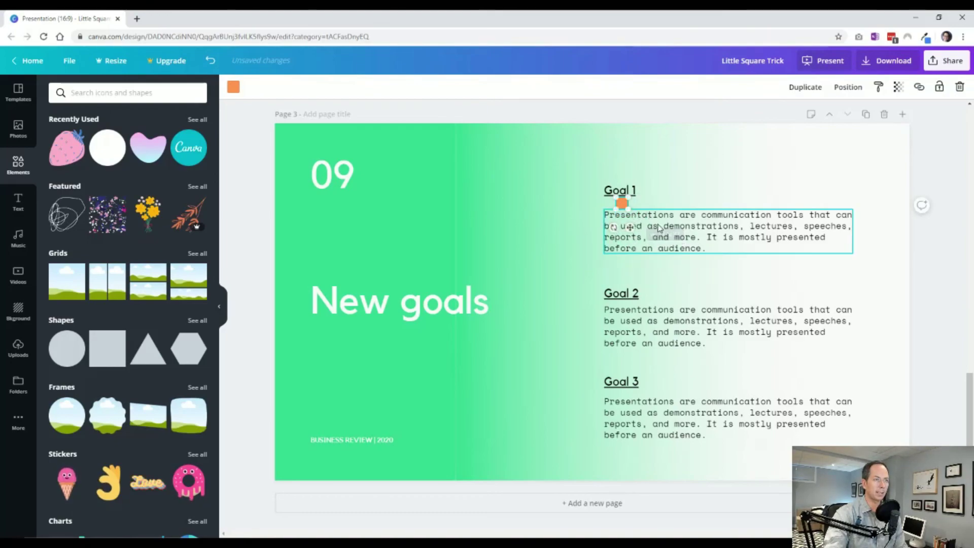
{"action": "left_click", "coordinate": [625, 211]}
{"action": "left_click", "coordinate": [622, 205]}
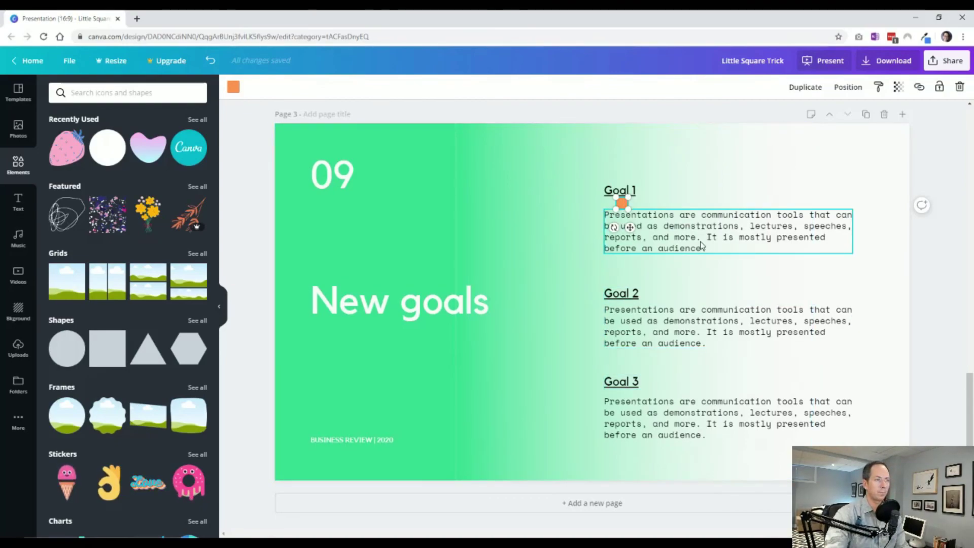
- Place a square copy under Goal 2 and nudge the Goal 2 heading to meet it
{"action": "mouse_move", "coordinate": [622, 202]}
{"action": "left_mouse_down"}
{"action": "mouse_move", "coordinate": [624, 269]}
{"action": "mouse_move", "coordinate": [645, 300]}
{"action": "left_mouse_up"}
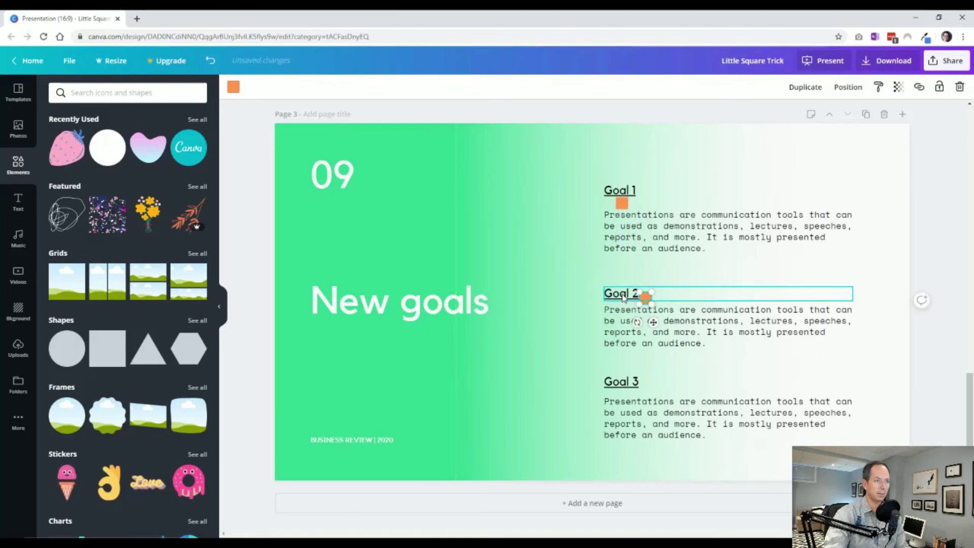
{"action": "left_click", "coordinate": [622, 292]}
{"action": "left_click_drag", "start_coordinate": [623, 291], "coordinate": [624, 294]}
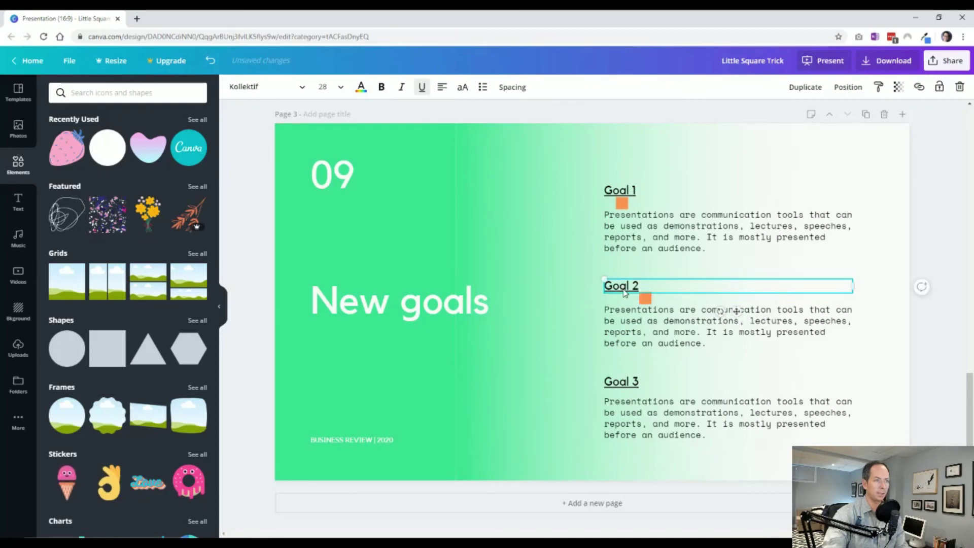
{"action": "key", "text": "Up"}
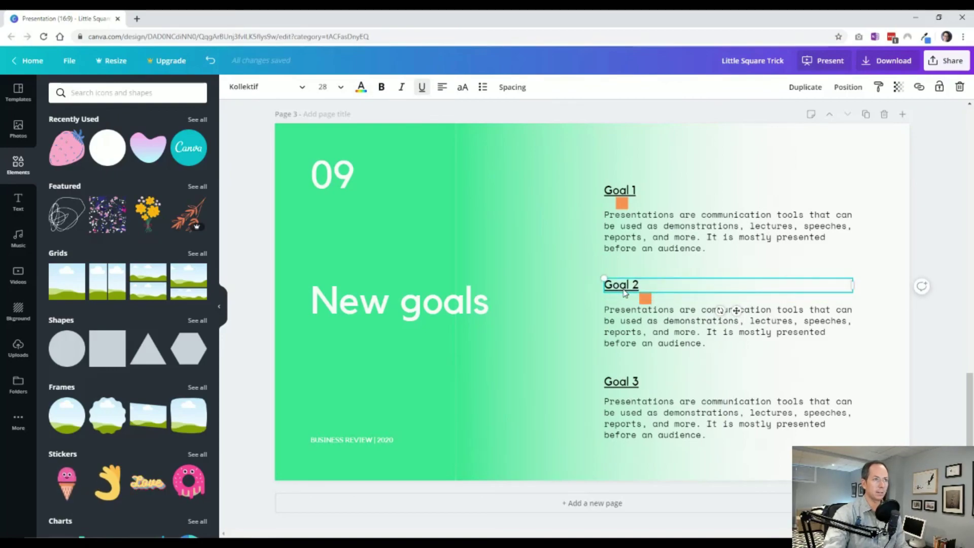
{"action": "left_click", "coordinate": [881, 335]}
{"action": "left_click_drag", "start_coordinate": [643, 301], "coordinate": [630, 304]}
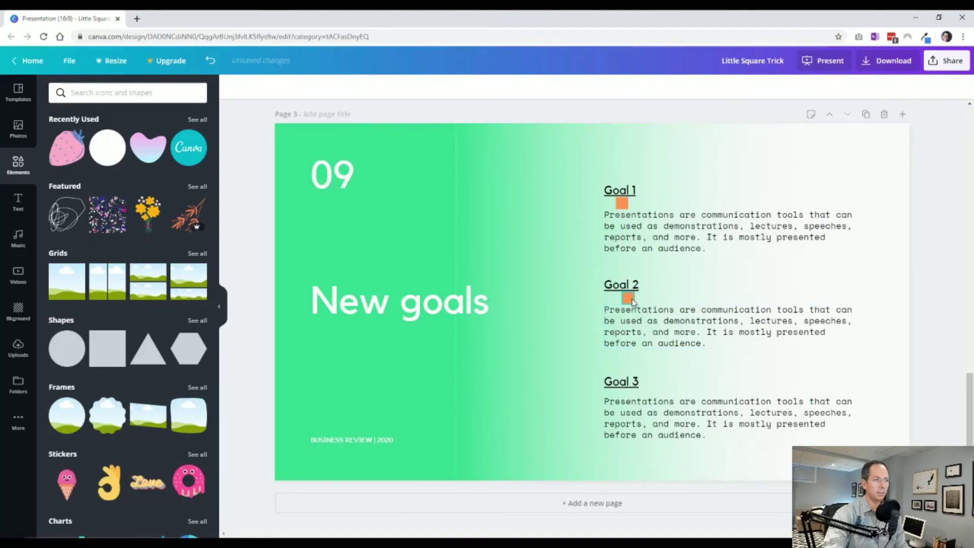
- Duplicate the square under Goal 3 and nudge the Goal 3 heading against it
{"action": "key", "text": "ctrl+d"}
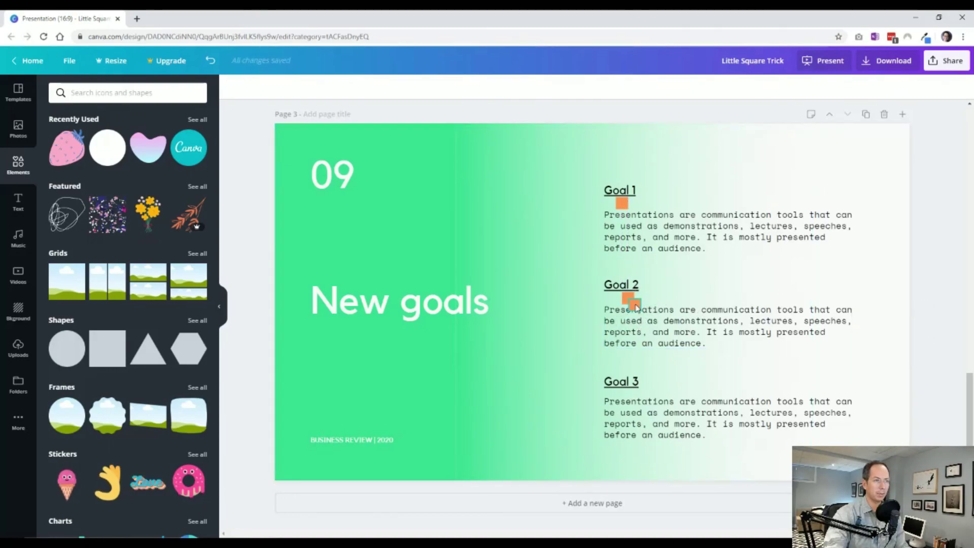
{"action": "left_click_drag", "start_coordinate": [636, 308], "coordinate": [628, 396]}
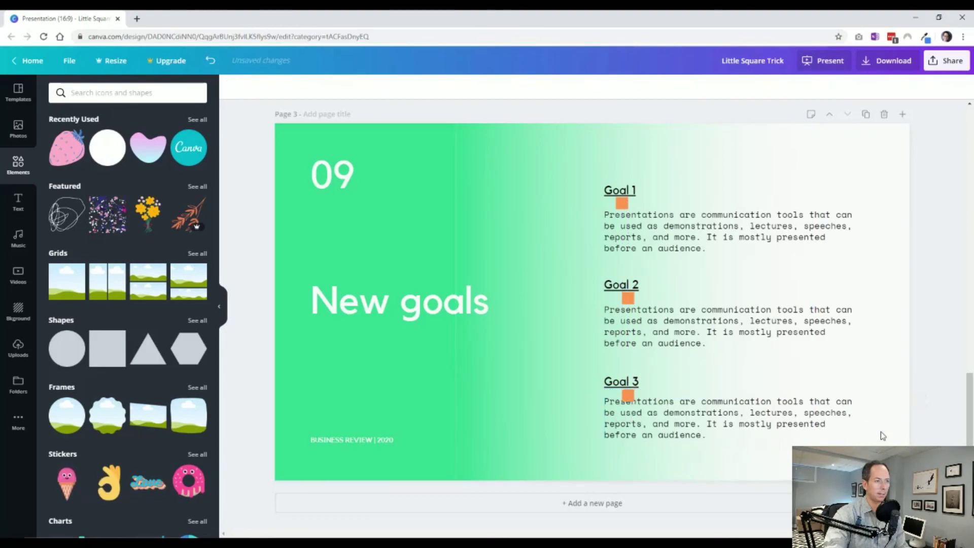
{"action": "key", "text": "Escape"}
{"action": "left_click", "coordinate": [628, 396]}
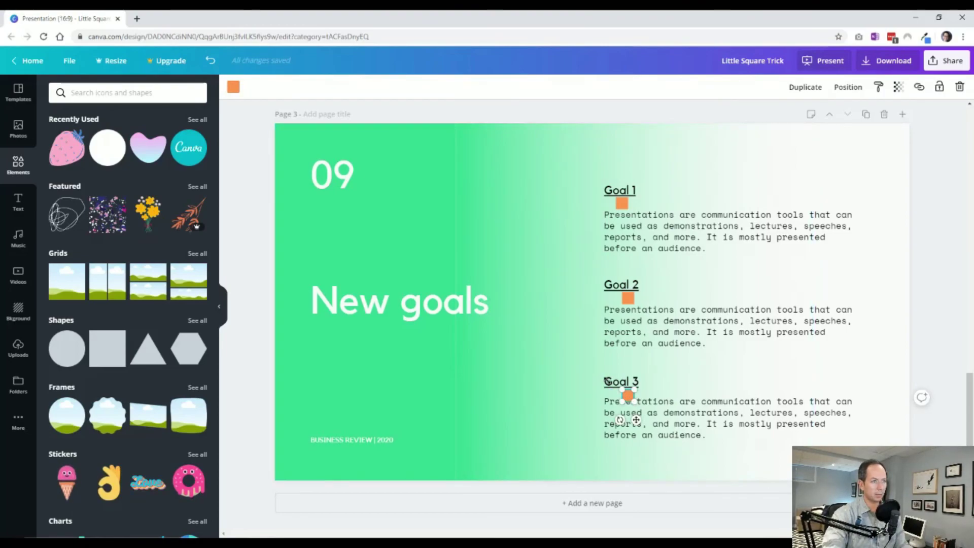
{"action": "left_click", "coordinate": [608, 384]}
{"action": "key", "text": "Up"}
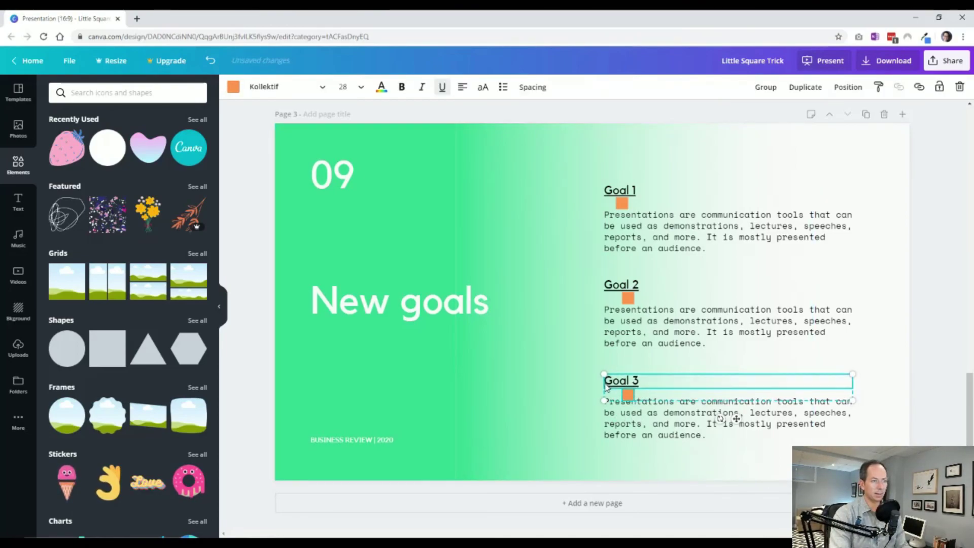
{"action": "key", "text": "Up"}
{"action": "key", "text": "Up"}
{"action": "key", "text": "Up"}
{"action": "key", "text": "Up"}
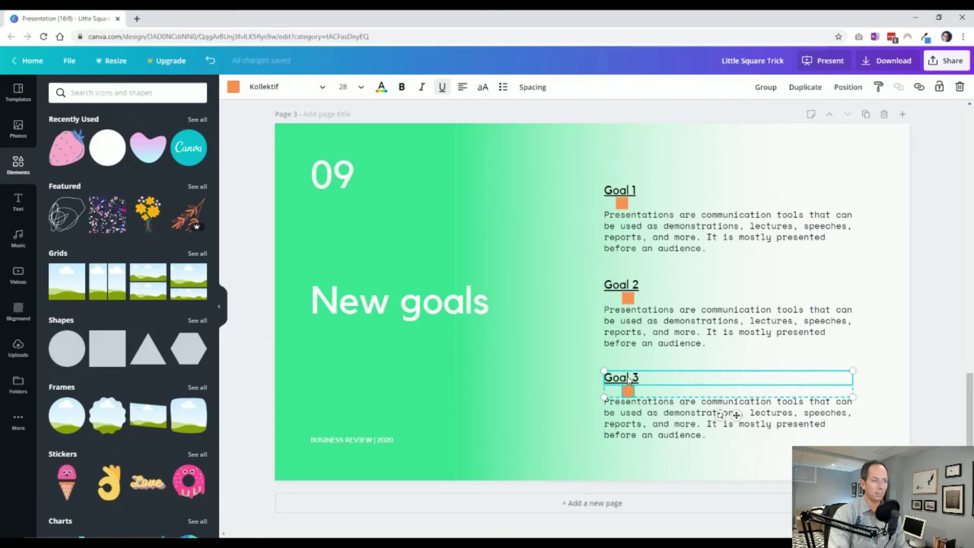
{"action": "key", "text": "Up"}
{"action": "key", "text": "Up"}
{"action": "key", "text": "Up"}
{"action": "key", "text": "Up"}
{"action": "key", "text": "Up"}
{"action": "key", "text": "Up"}
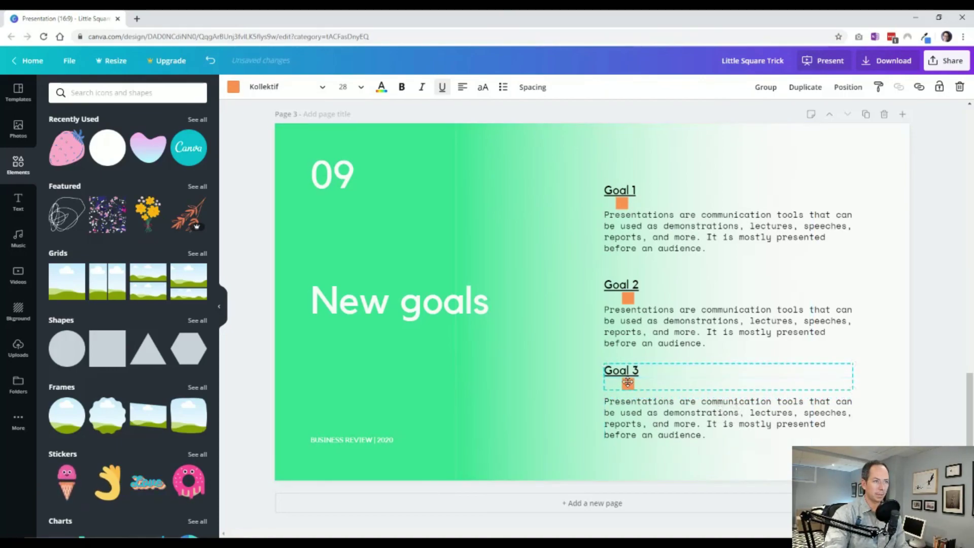
{"action": "left_click_drag", "start_coordinate": [627, 382], "coordinate": [629, 389]}
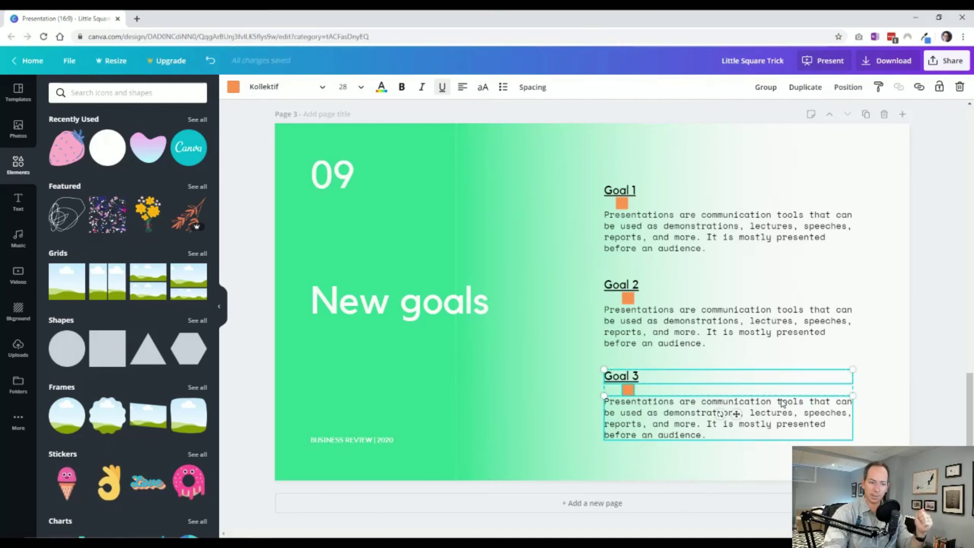
- Realign the Goal 3 square and place a square copy between Goal 2 and Goal 3
{"action": "left_click", "coordinate": [925, 432]}
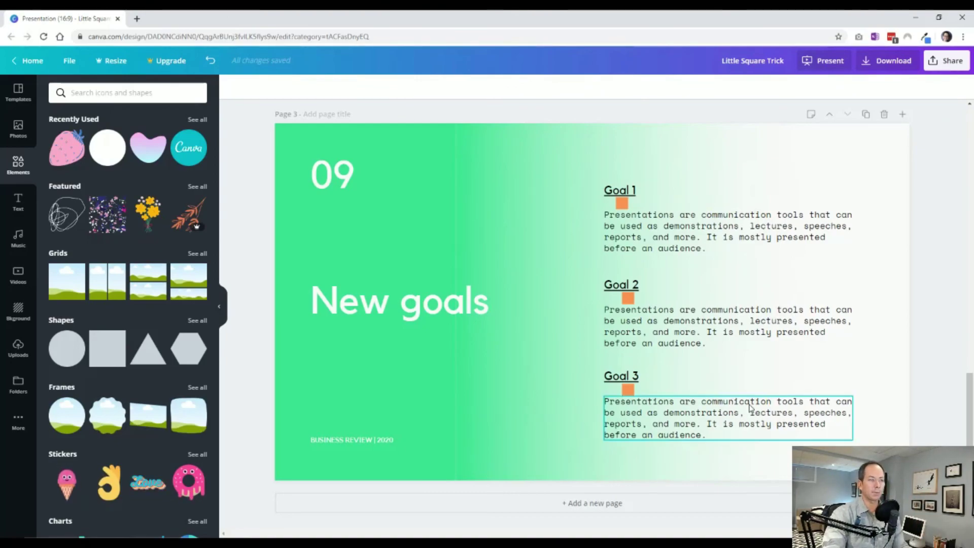
{"action": "left_click", "coordinate": [628, 390]}
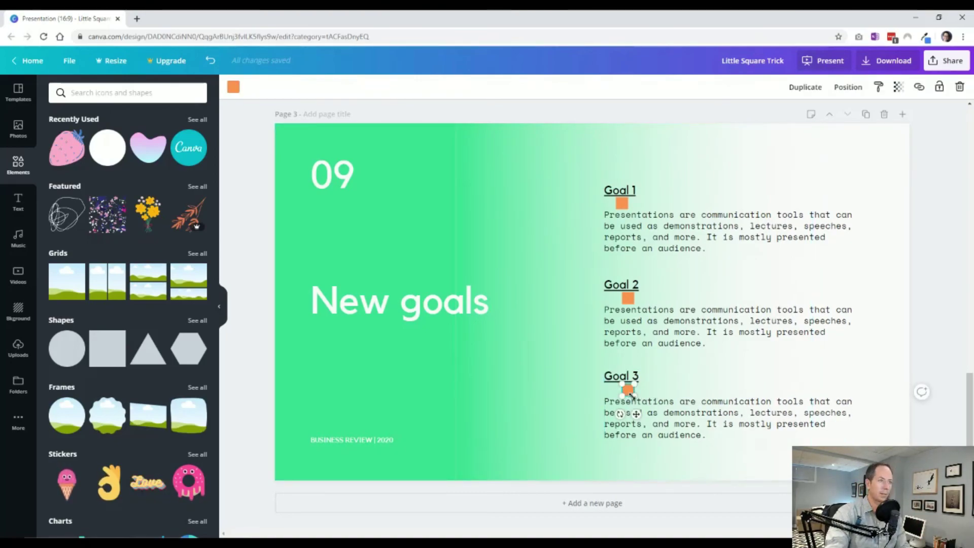
{"action": "mouse_move", "coordinate": [637, 413]}
{"action": "left_mouse_down"}
{"action": "mouse_move", "coordinate": [642, 421]}
{"action": "mouse_move", "coordinate": [610, 262]}
{"action": "mouse_move", "coordinate": [628, 278]}
{"action": "left_mouse_up"}
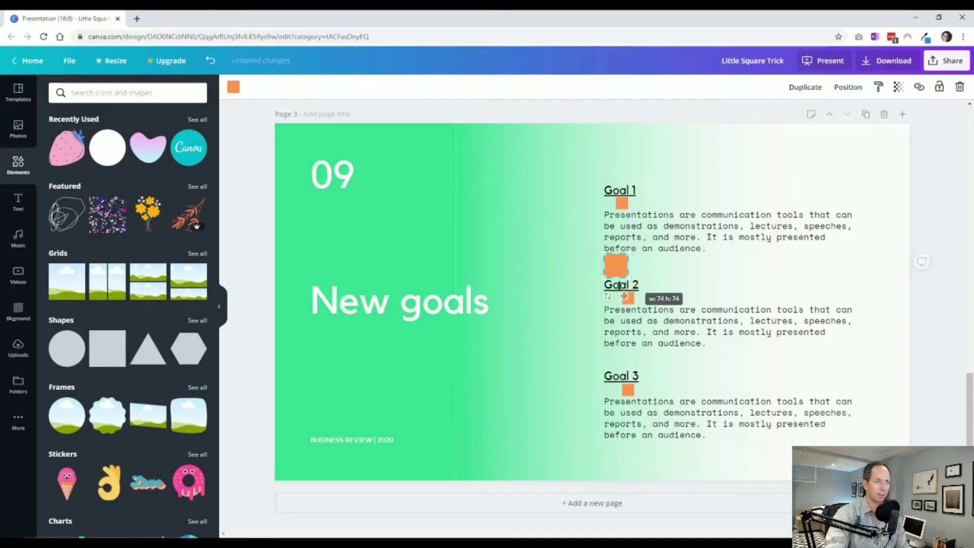
{"action": "left_click_drag", "start_coordinate": [615, 266], "coordinate": [613, 356]}
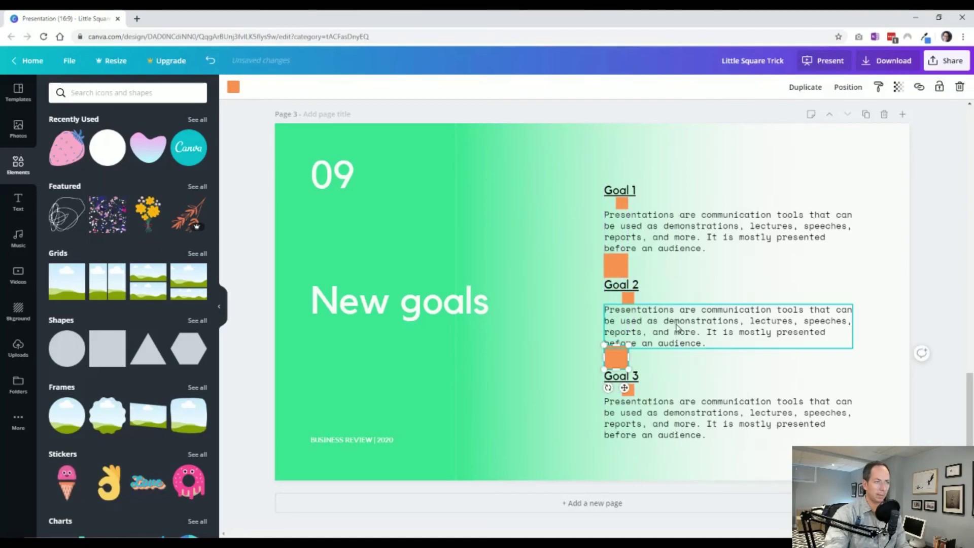
- Select all five orange squares and drag them left of the goal text
{"action": "left_click", "coordinate": [629, 391], "text": "shift"}
{"action": "left_click", "coordinate": [628, 299], "text": "shift"}
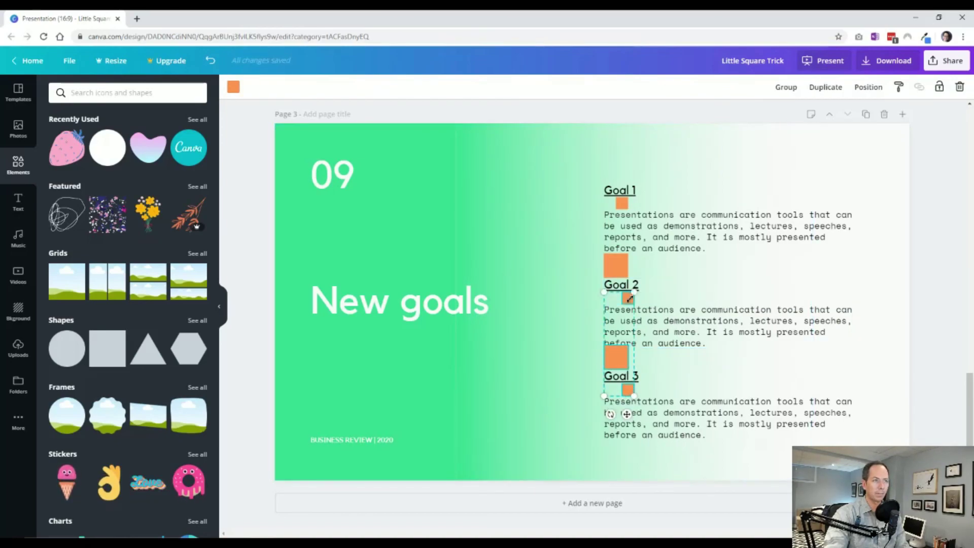
{"action": "left_click", "coordinate": [622, 204], "text": "shift"}
{"action": "left_click", "coordinate": [616, 266], "text": "shift"}
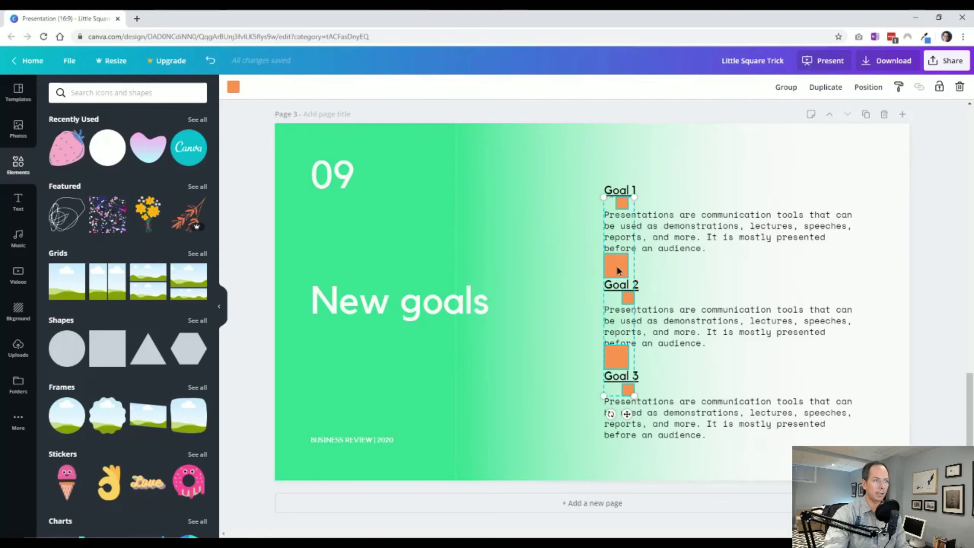
{"action": "left_click_drag", "start_coordinate": [616, 266], "coordinate": [533, 268]}
- Group the heading and paragraph of Goal 1, Goal 2 and Goal 3
{"action": "left_click_drag", "start_coordinate": [927, 253], "coordinate": [628, 173]}
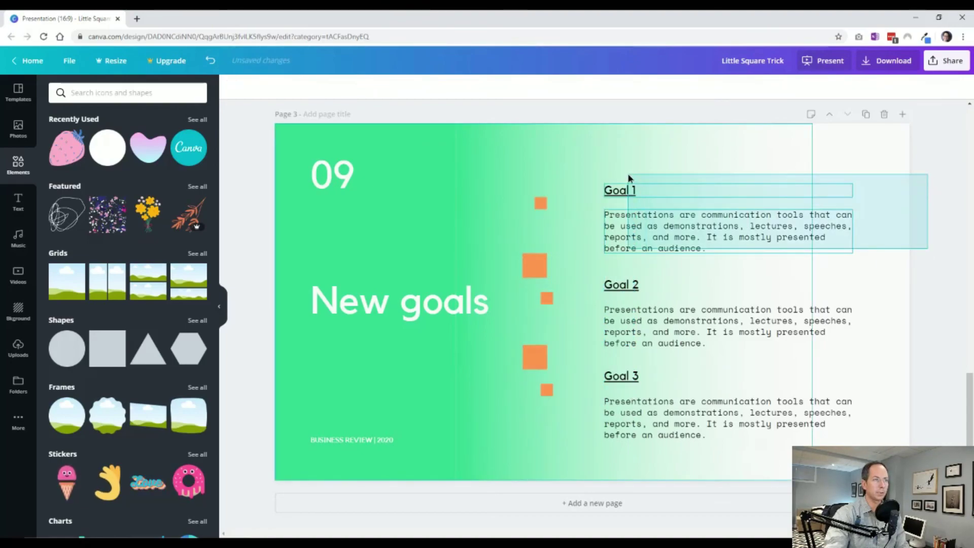
{"action": "key", "text": "ctrl+g"}
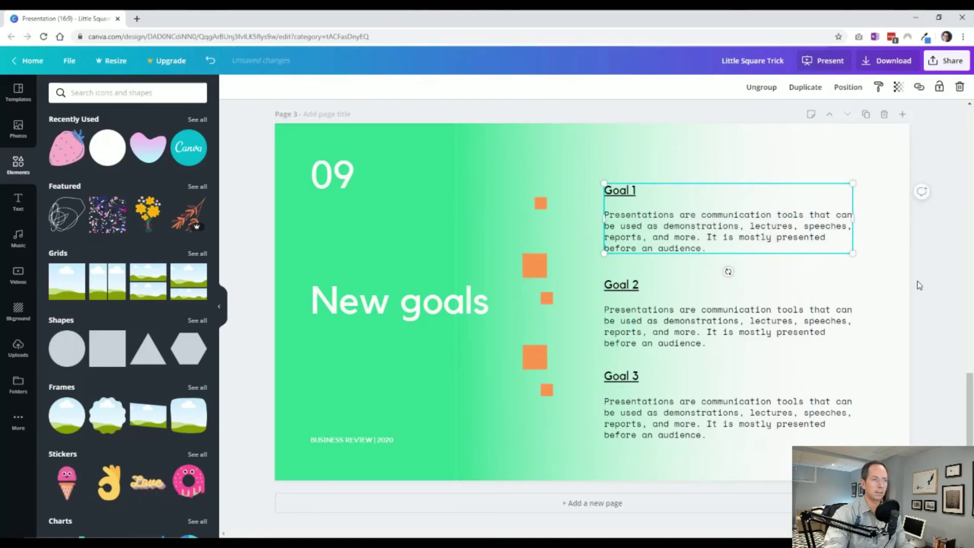
{"action": "left_click_drag", "start_coordinate": [932, 344], "coordinate": [603, 276]}
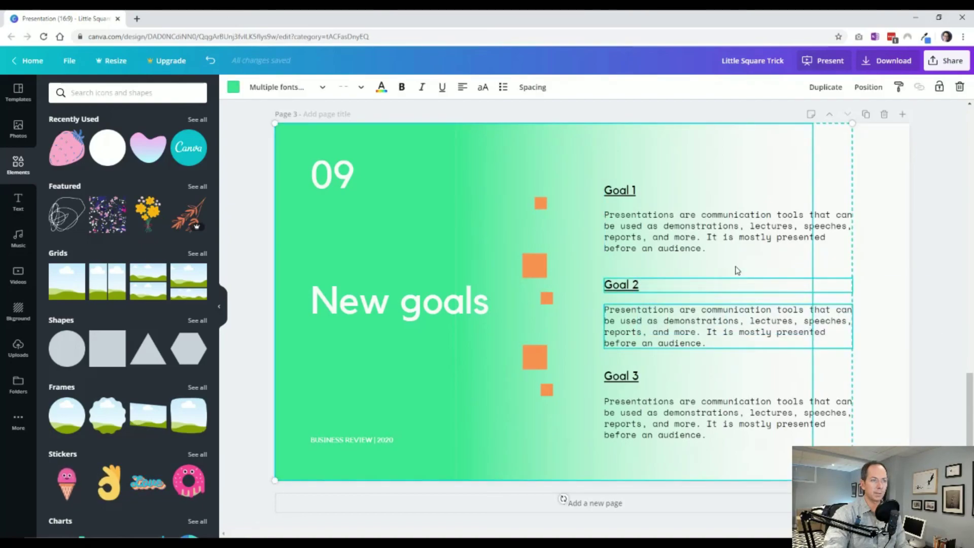
{"action": "key", "text": "ctrl+g"}
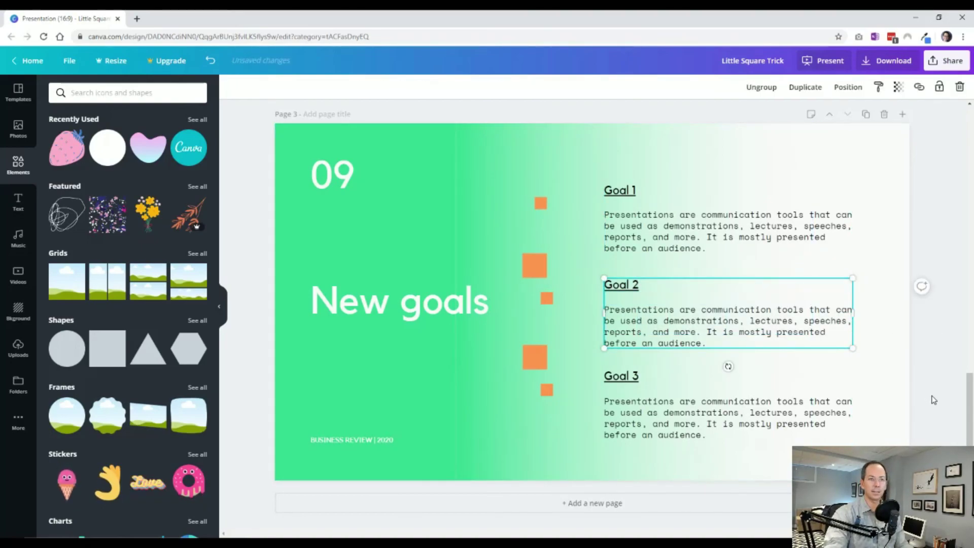
{"action": "left_click", "coordinate": [924, 285]}
{"action": "mouse_move", "coordinate": [935, 333]}
{"action": "left_mouse_down"}
{"action": "mouse_move", "coordinate": [601, 448]}
{"action": "mouse_move", "coordinate": [638, 471]}
{"action": "left_mouse_up"}
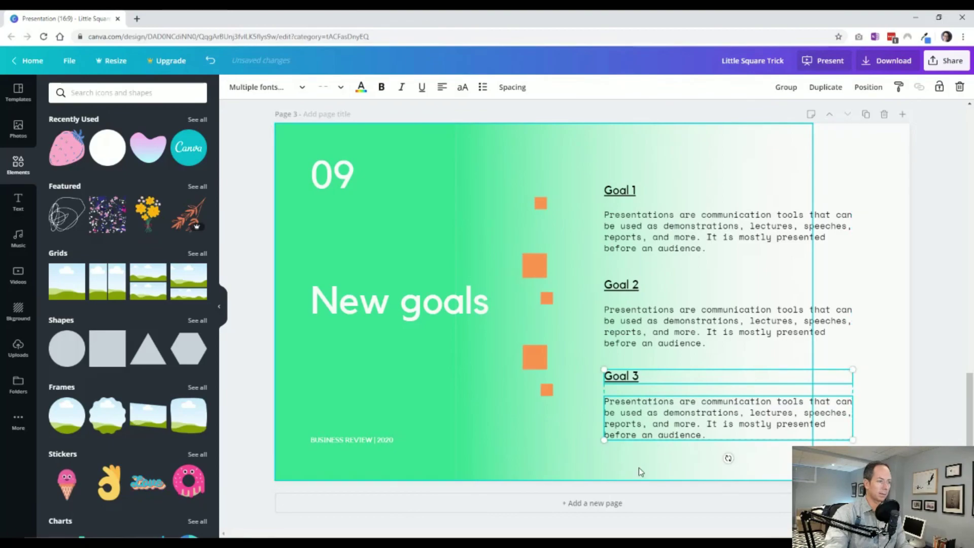
{"action": "key", "text": "ctrl+g"}
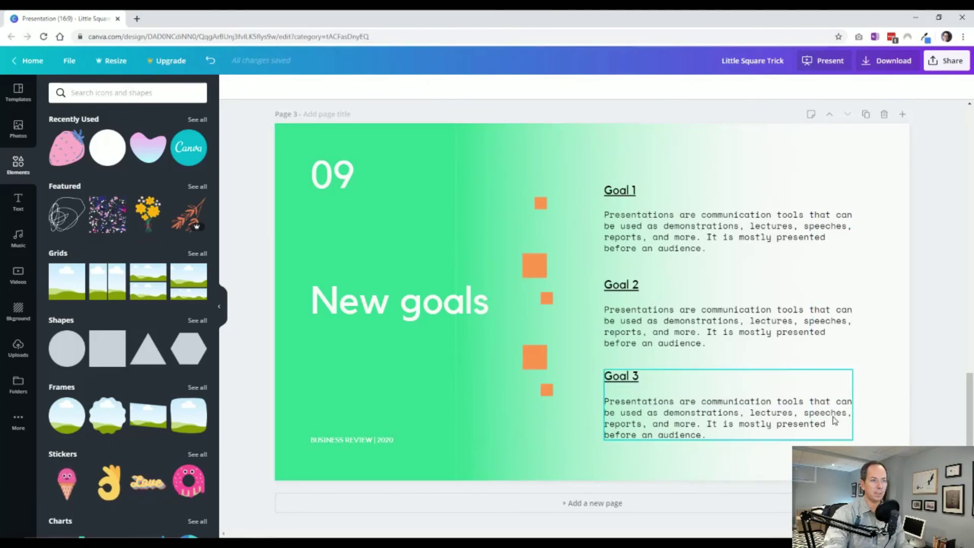
- Space the three goal groups evenly in the vertical direction
{"action": "left_click", "coordinate": [748, 332], "text": "shift"}
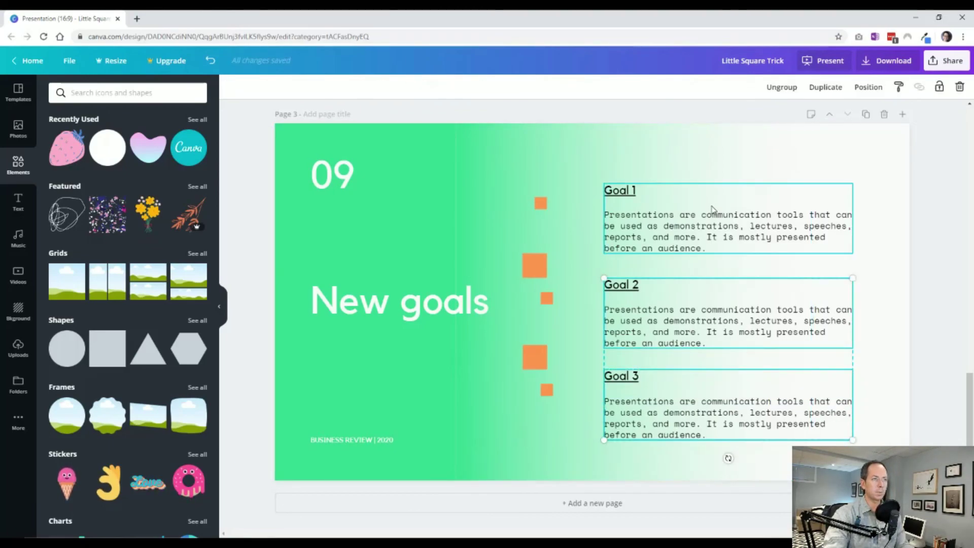
{"action": "left_click", "coordinate": [869, 88]}
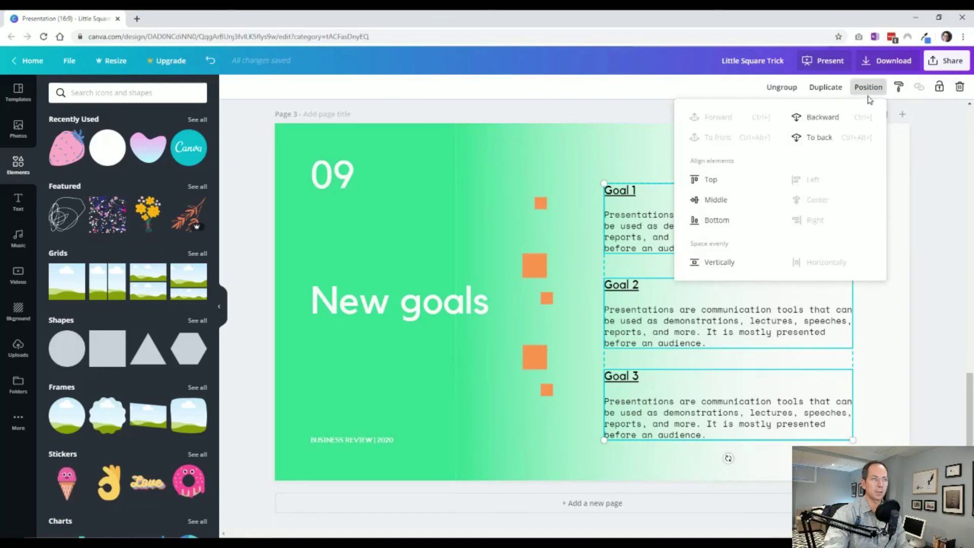
{"action": "left_click", "coordinate": [718, 262]}
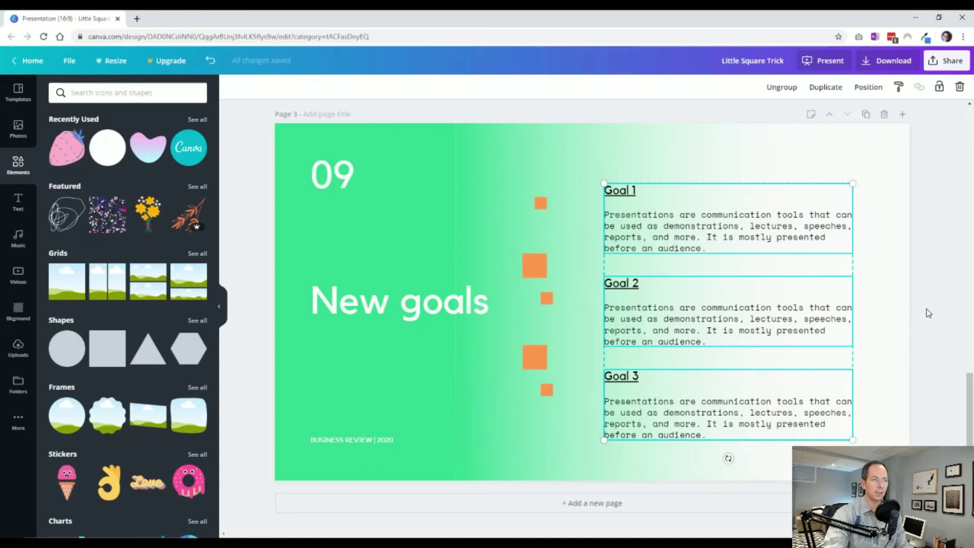
- Place orange spacer squares between Goal 1 and Goal 2 and between Goal 2 and Goal 3
{"action": "left_click_drag", "start_coordinate": [526, 264], "coordinate": [619, 264]}
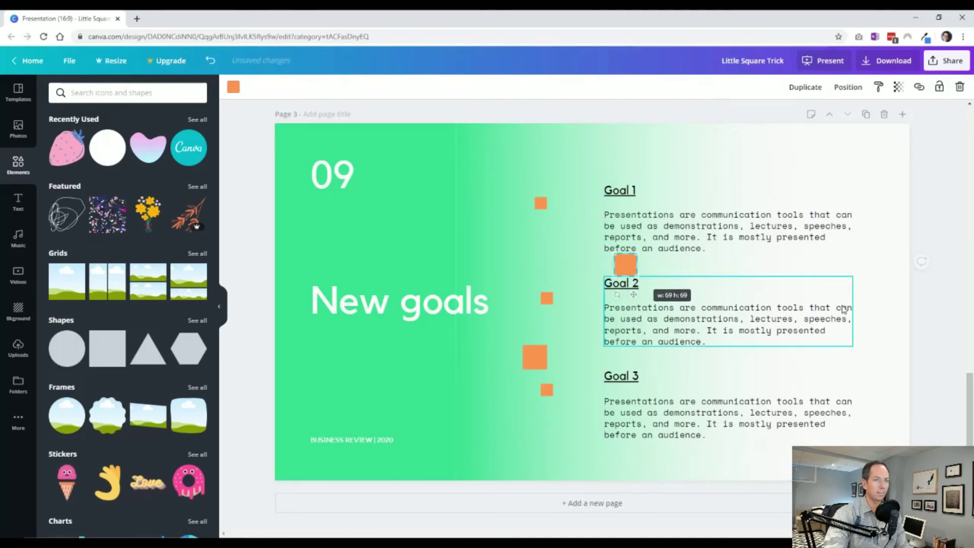
{"action": "key", "text": "Escape"}
{"action": "left_click", "coordinate": [626, 266]}
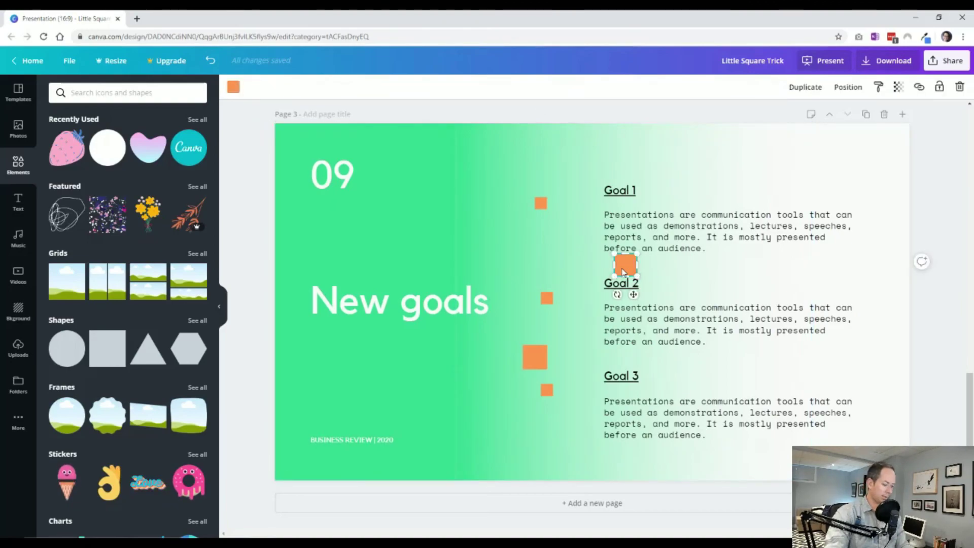
{"action": "key", "text": "ctrl+d"}
{"action": "left_click_drag", "start_coordinate": [635, 279], "coordinate": [627, 359]}
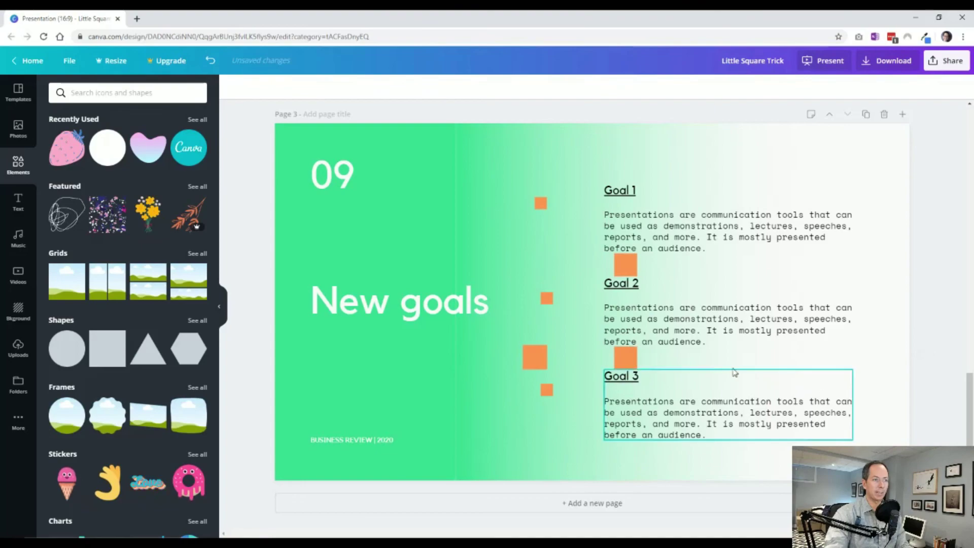
- Select all the orange squares on the slide and delete them
{"action": "left_click", "coordinate": [545, 391], "text": "shift"}
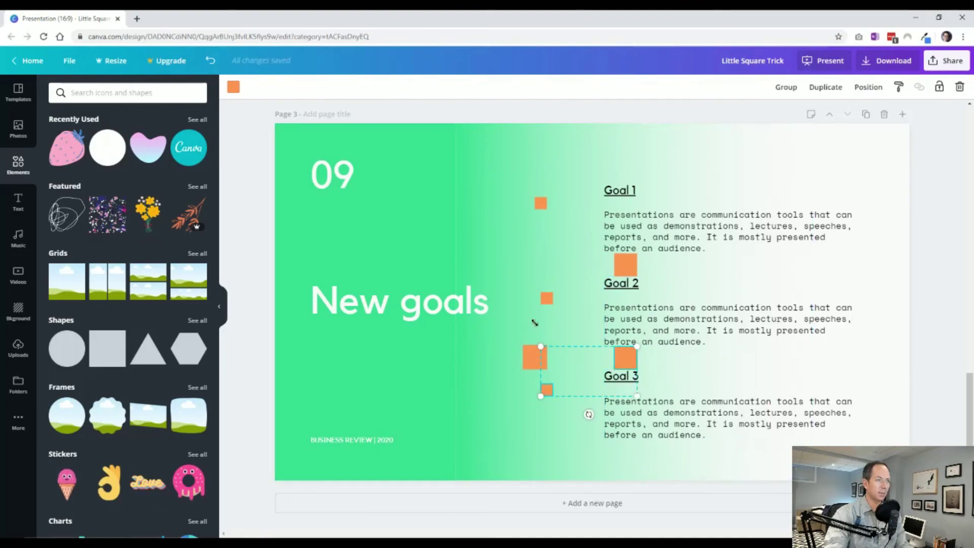
{"action": "left_click", "coordinate": [525, 363], "text": "shift"}
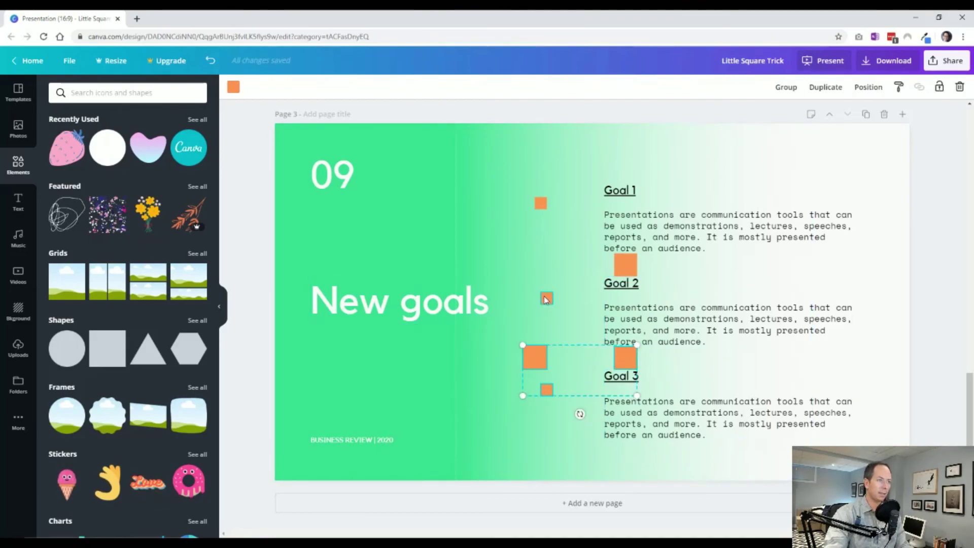
{"action": "left_click", "coordinate": [540, 204], "text": "shift"}
{"action": "key", "text": "Delete"}
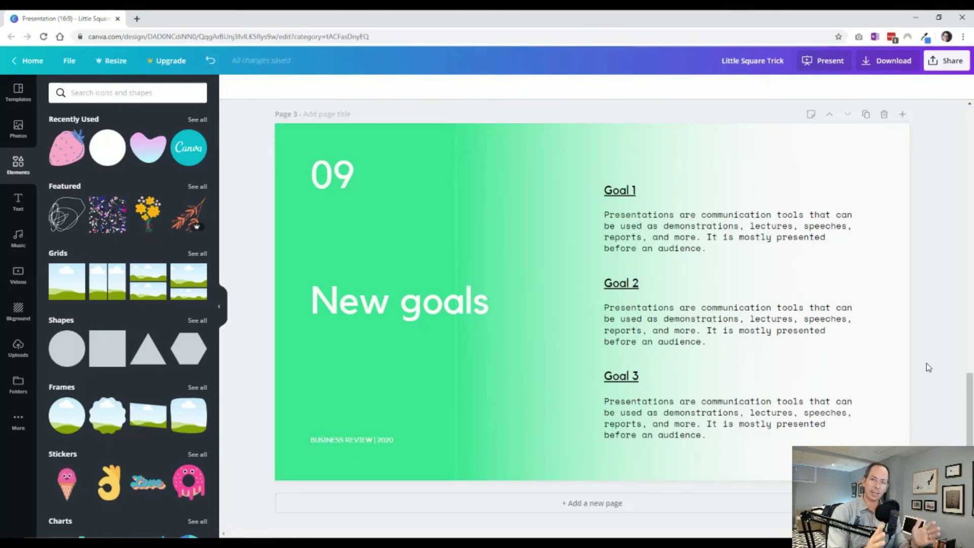
{"action": "scroll", "coordinate": [944, 395], "scroll_direction": "up", "scroll_amount": 5}
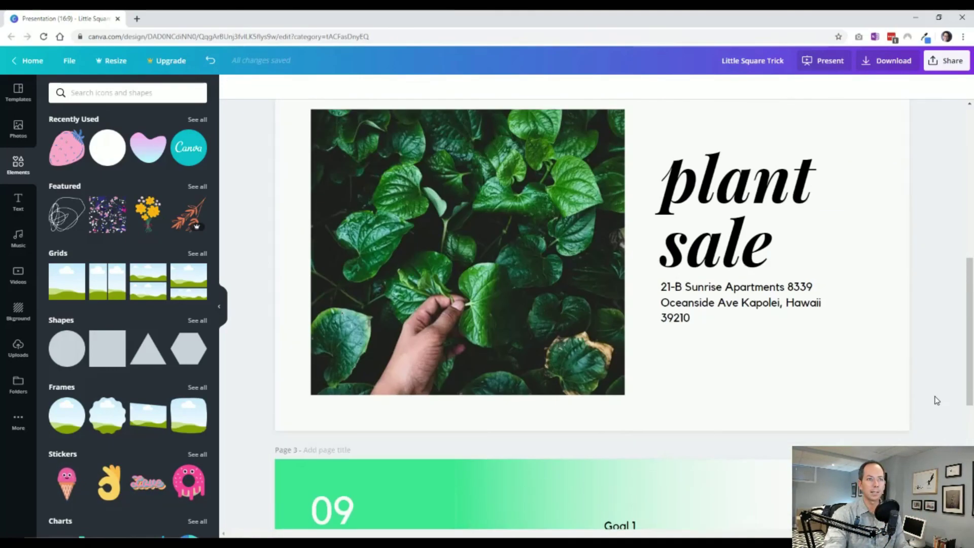
{"action": "scroll", "coordinate": [936, 400], "scroll_direction": "up", "scroll_amount": 5}
{"action": "scroll", "coordinate": [936, 401], "scroll_direction": "up", "scroll_amount": 1}
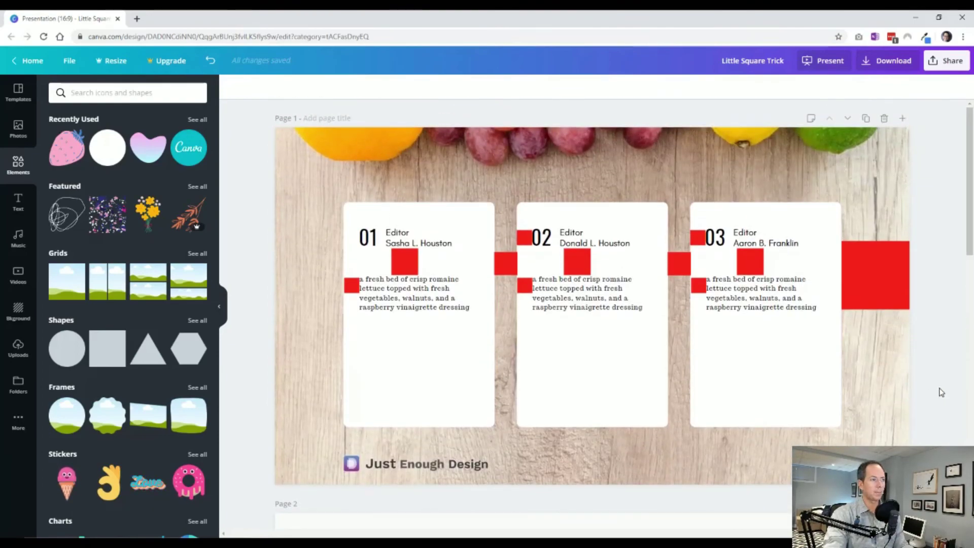
- Duplicate the card slide and delete the copy's red squares around cards 1 and 2
{"action": "left_click", "coordinate": [867, 120]}
{"action": "left_click", "coordinate": [350, 283]}
{"action": "left_click", "coordinate": [399, 264], "text": "shift"}
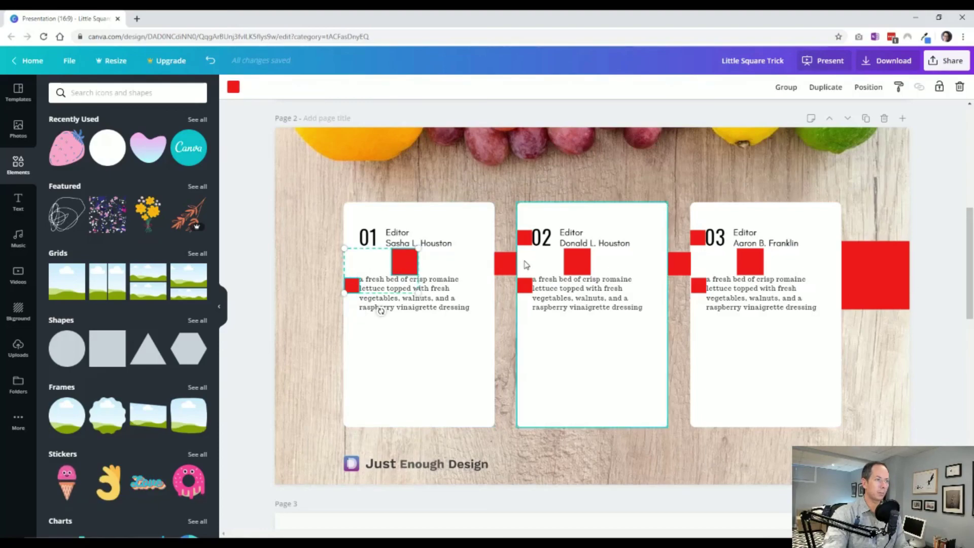
{"action": "left_click", "coordinate": [502, 266], "text": "shift"}
{"action": "left_click", "coordinate": [523, 239], "text": "shift"}
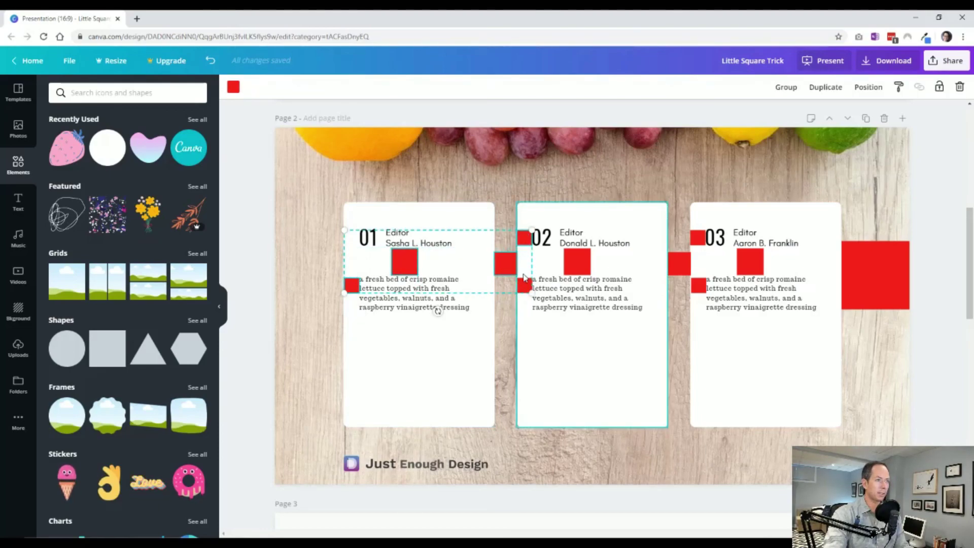
{"action": "key", "text": "Delete"}
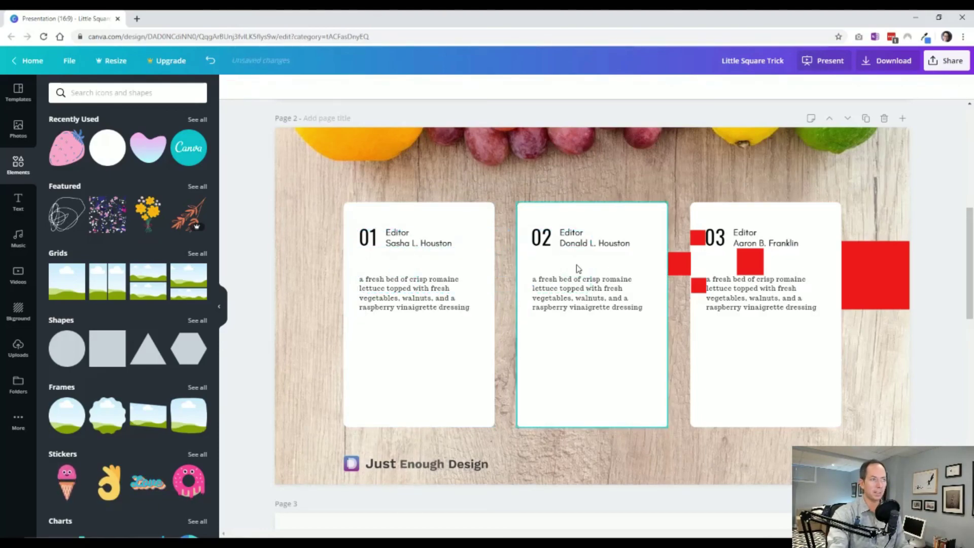
- Delete the remaining red squares beside card 3 on the copied slide
{"action": "left_click", "coordinate": [680, 264]}
{"action": "left_click", "coordinate": [697, 286], "text": "shift"}
{"action": "left_click", "coordinate": [698, 238], "text": "shift"}
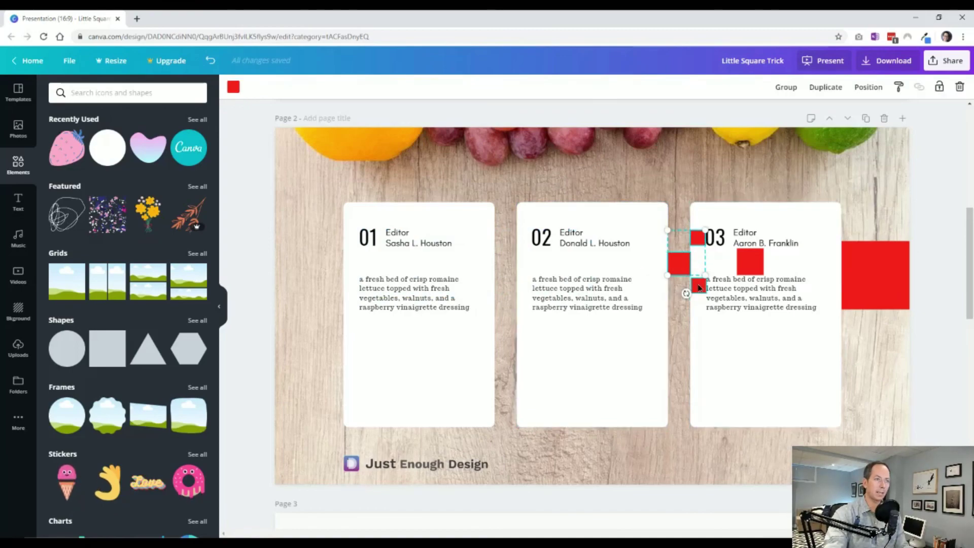
{"action": "left_click", "coordinate": [750, 259], "text": "shift"}
{"action": "left_click", "coordinate": [884, 280], "text": "shift"}
{"action": "key", "text": "Delete"}
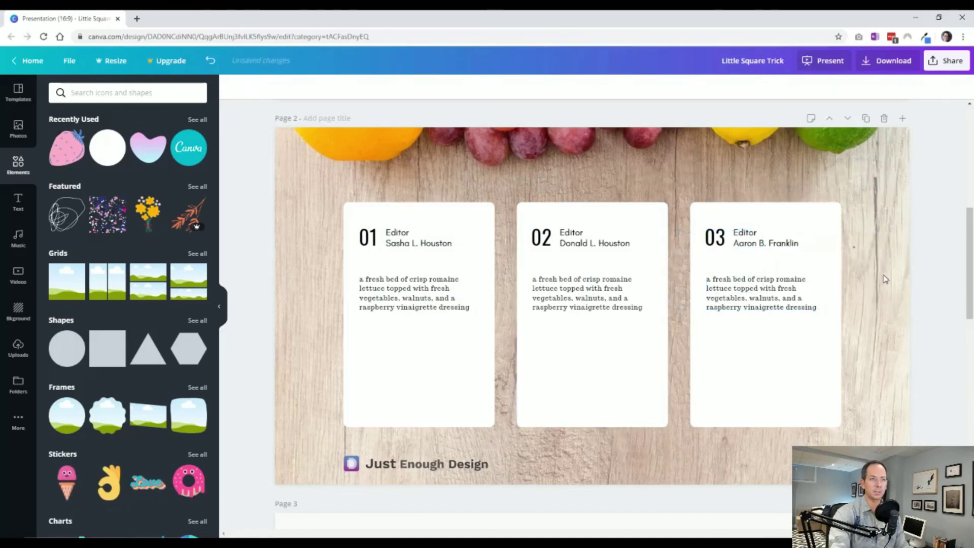
{"action": "scroll", "coordinate": [885, 279], "scroll_direction": "up", "scroll_amount": 5}
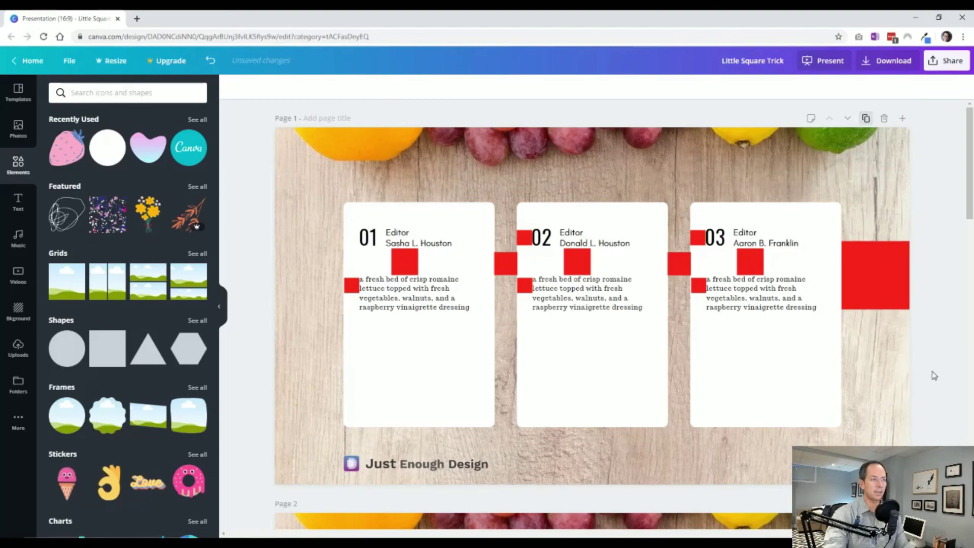
{"action": "scroll", "coordinate": [934, 375], "scroll_direction": "down", "scroll_amount": 5}
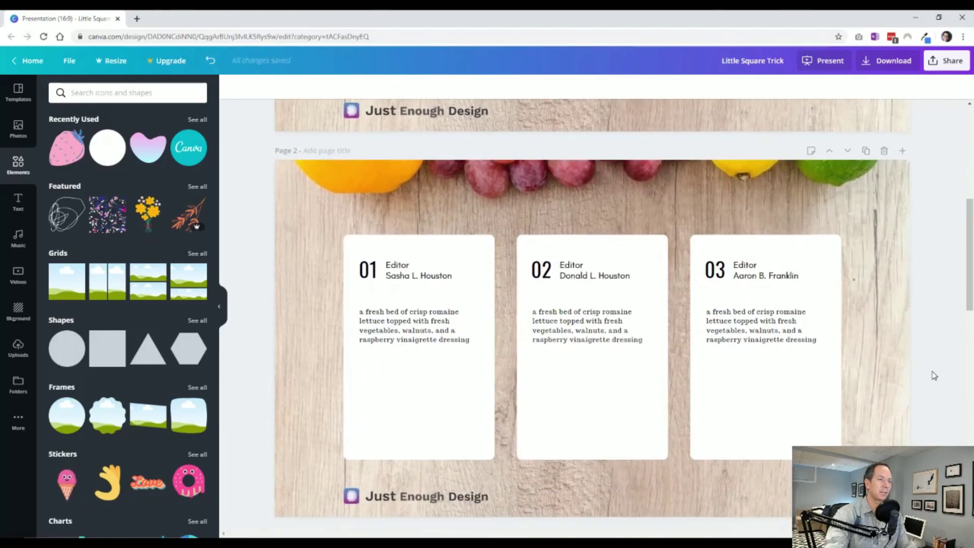